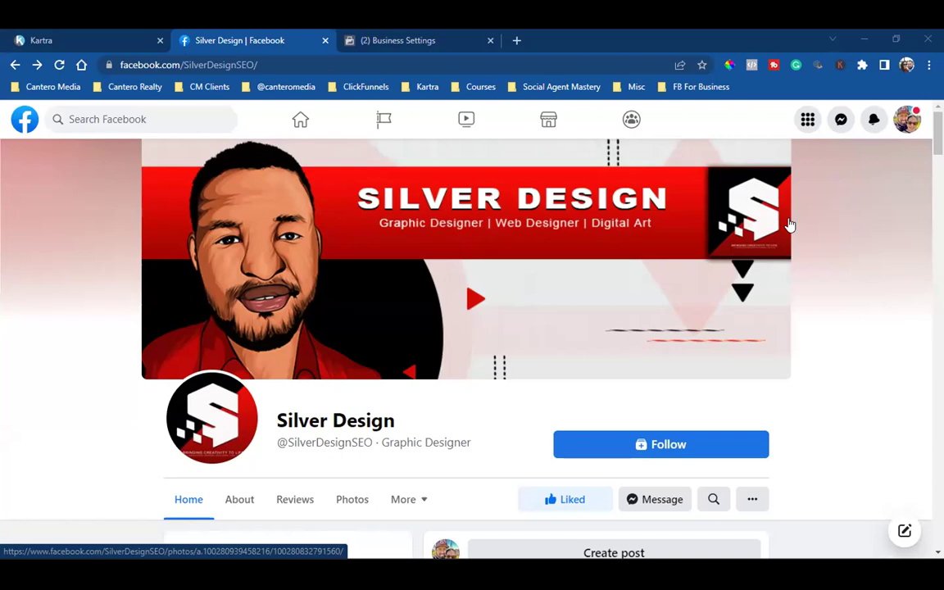
Step: Copy the Silver Design Facebook page's URL and switch to the open Business Settings page
left_click(200, 69)
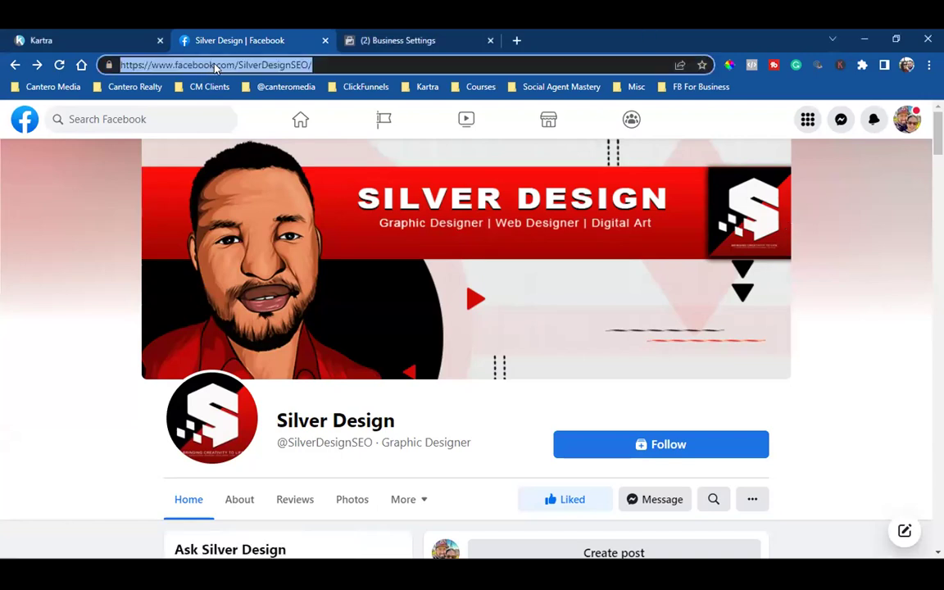
right_click(215, 69)
left_click(251, 164)
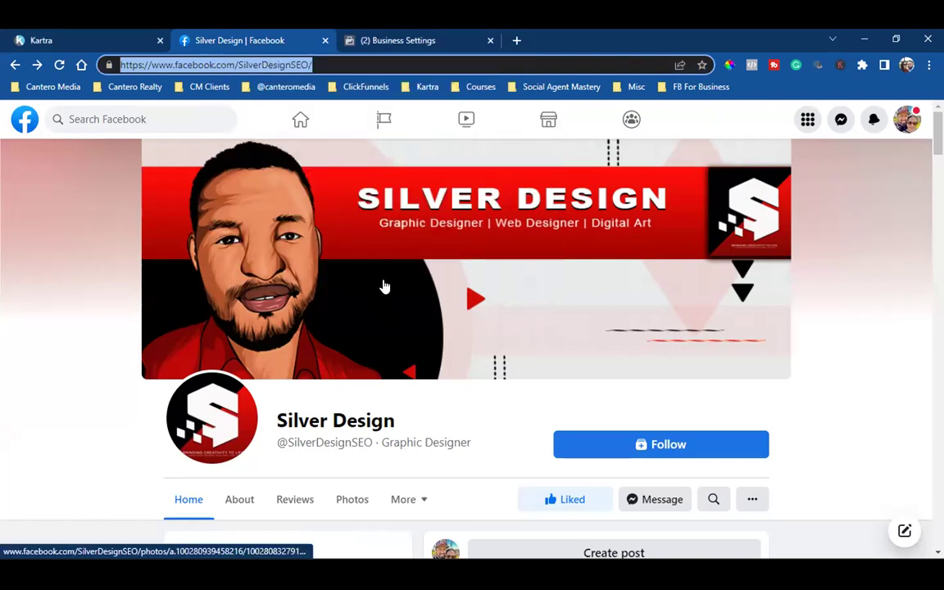
left_click(399, 40)
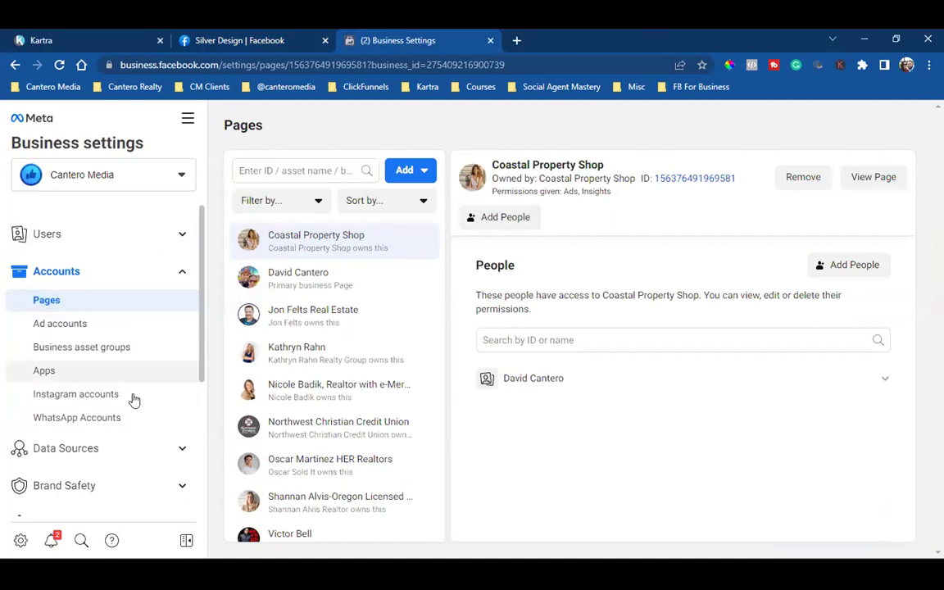
Step: Shorten the address to business.facebook.com, load it and dismiss the Meta Business Account summary
double_click(223, 68)
left_click(223, 69)
left_click(230, 66)
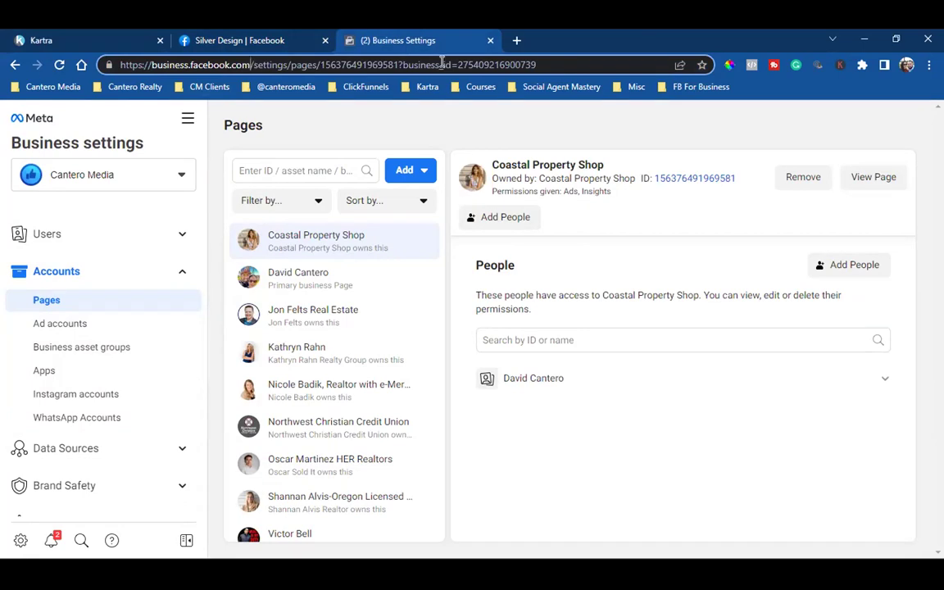
left_click(649, 62, "shift")
key("BackSpace")
key("BackSpace")
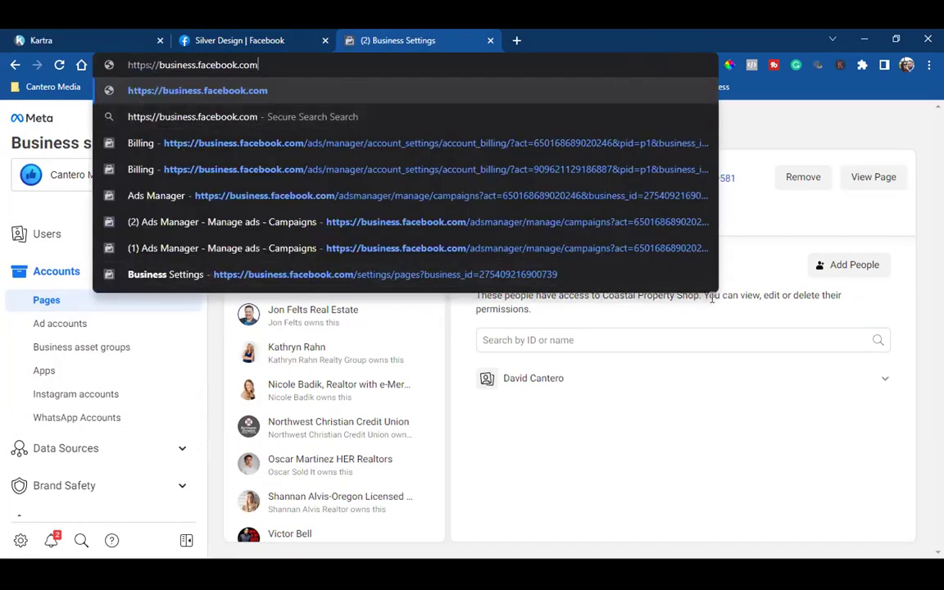
key("Return")
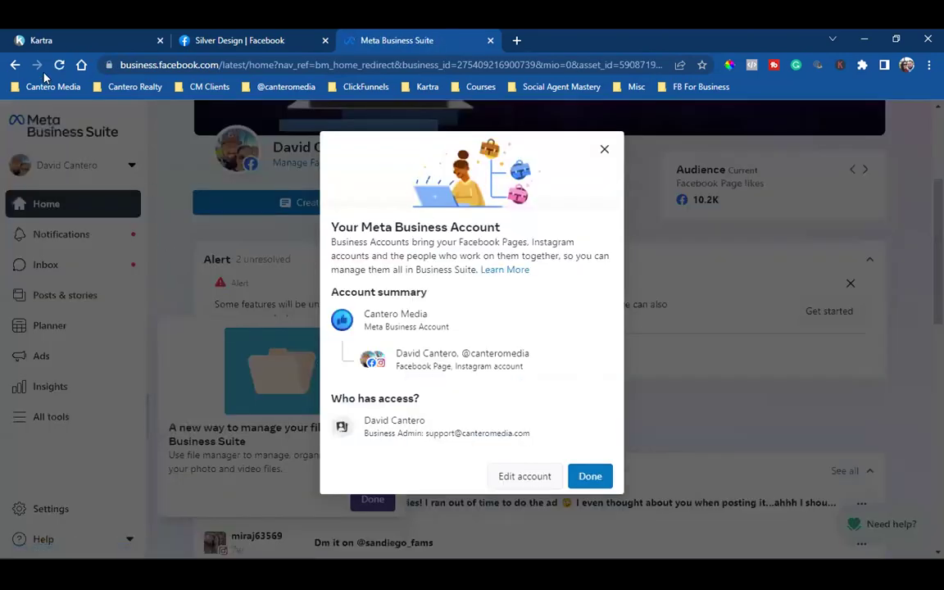
left_click(606, 149)
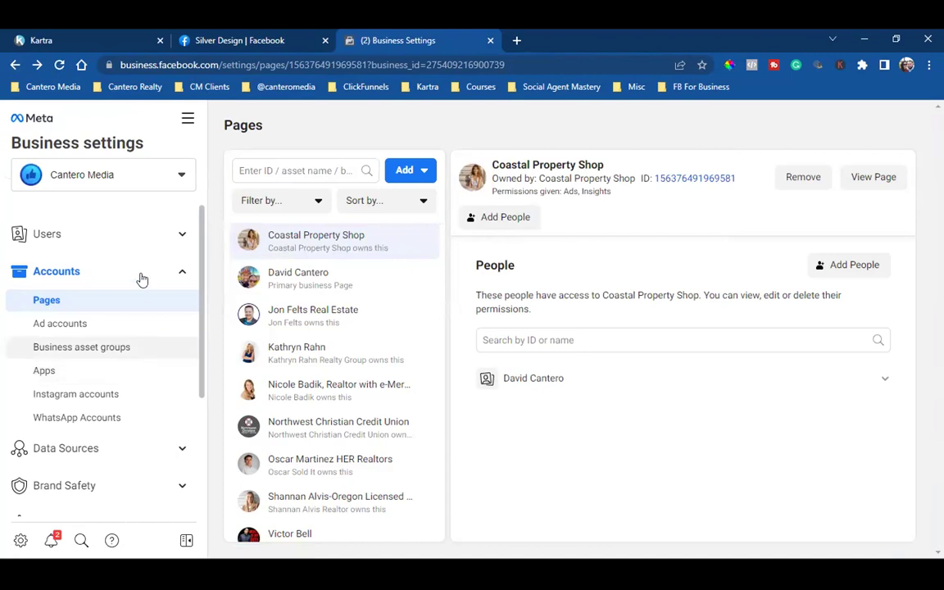
left_click(53, 305)
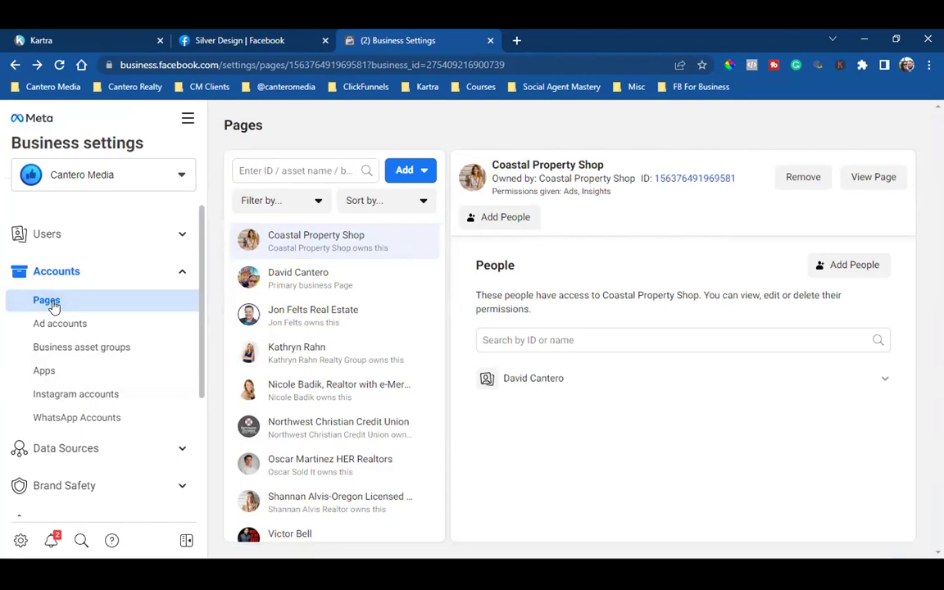
left_click(421, 172)
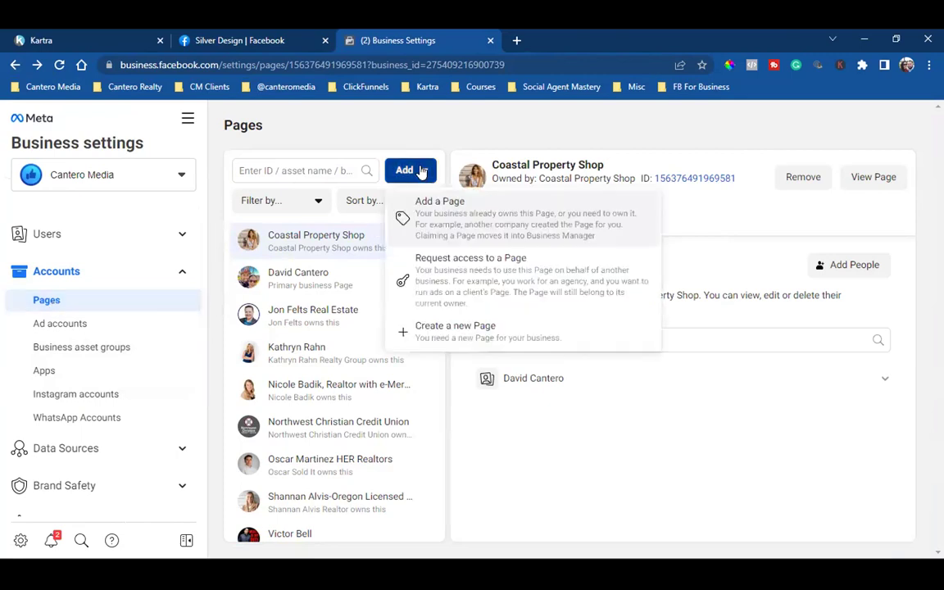
left_click(515, 275)
left_click(391, 289)
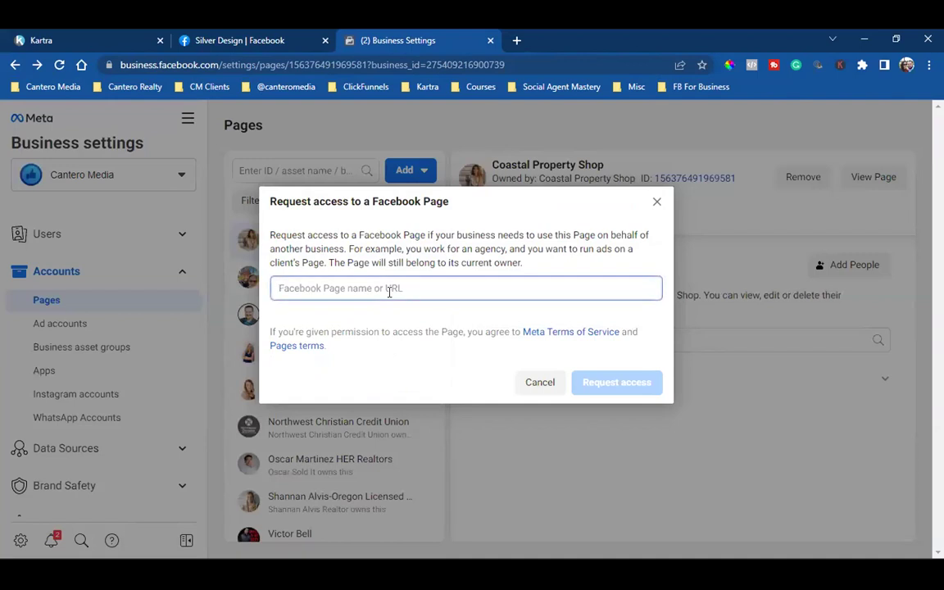
key("ctrl+v")
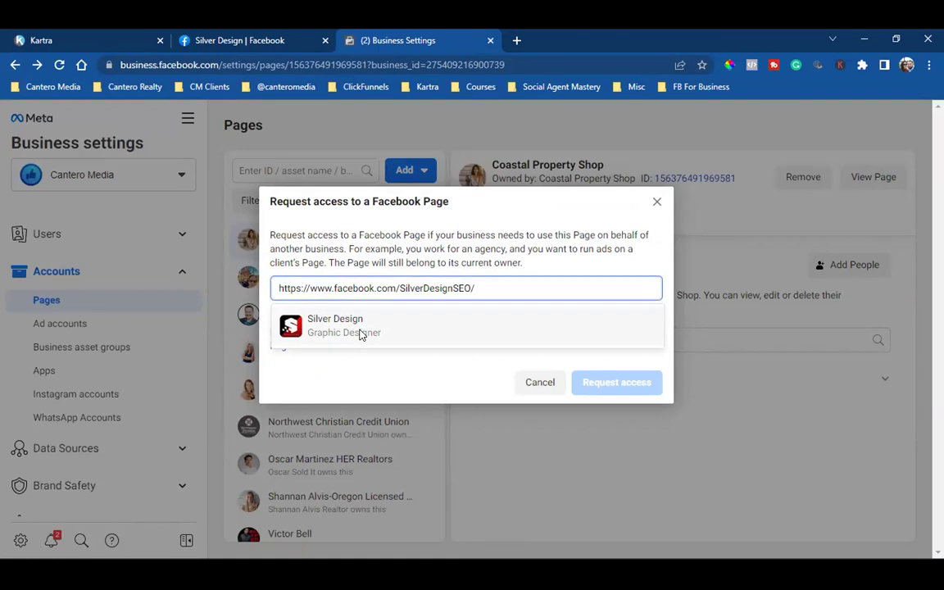
Step: Compare the URL with the Silver Design page, remove its trailing slash in the request and choose the matching Silver Design Page
left_click(229, 40)
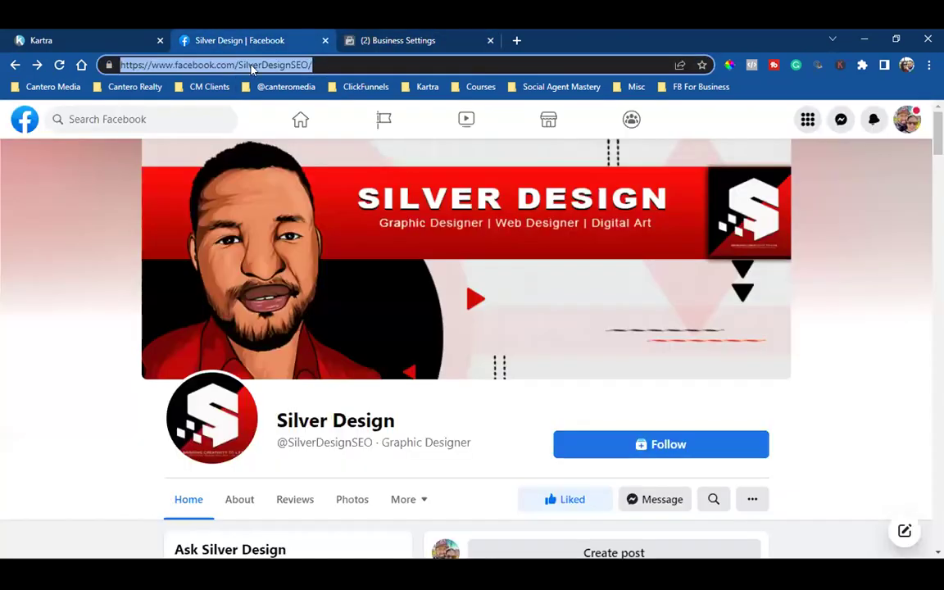
left_click(396, 39)
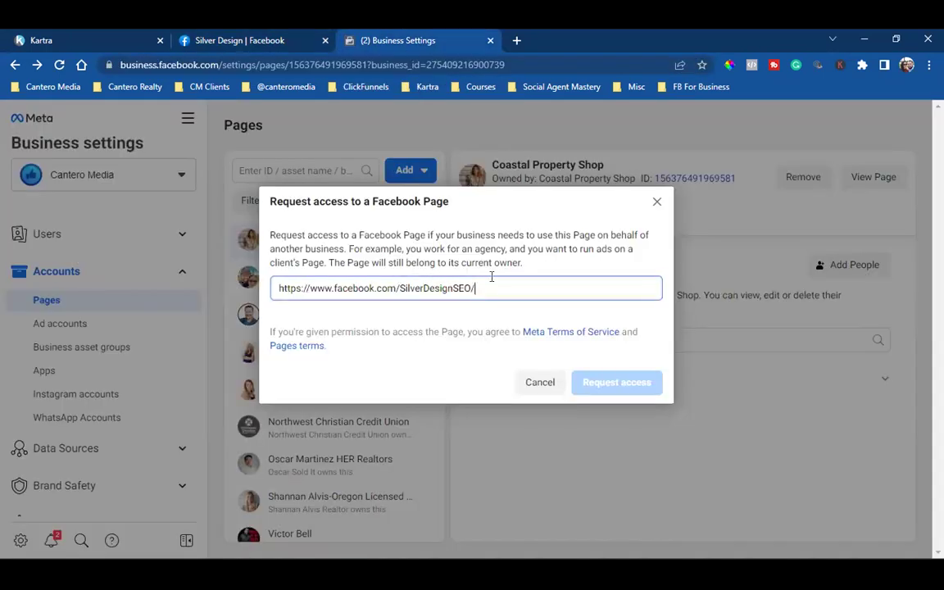
key("BackSpace")
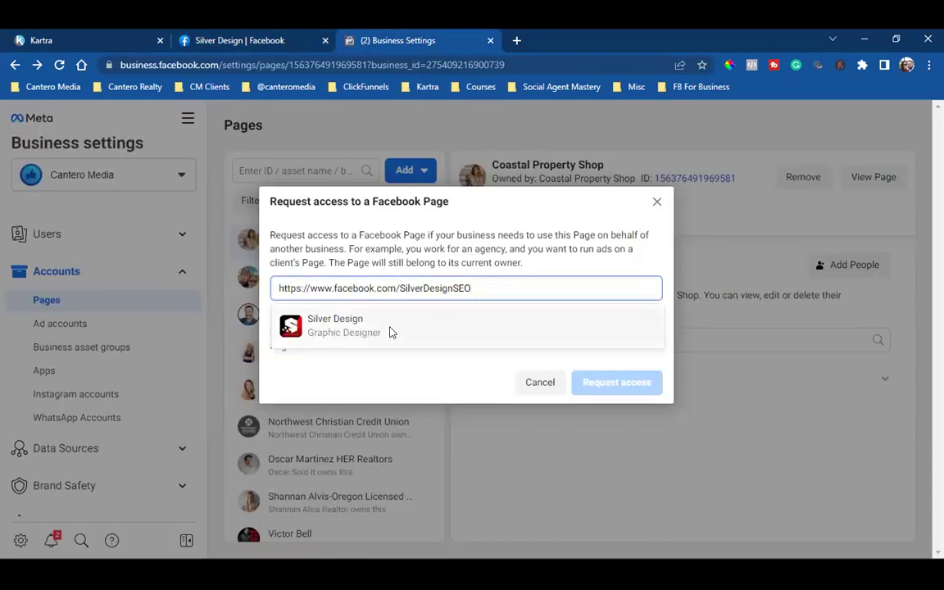
left_click(390, 332)
Step: Turn on the Ads and Manage Page permissions for Silver Design and send the access request
scroll(438, 332, "down", 3)
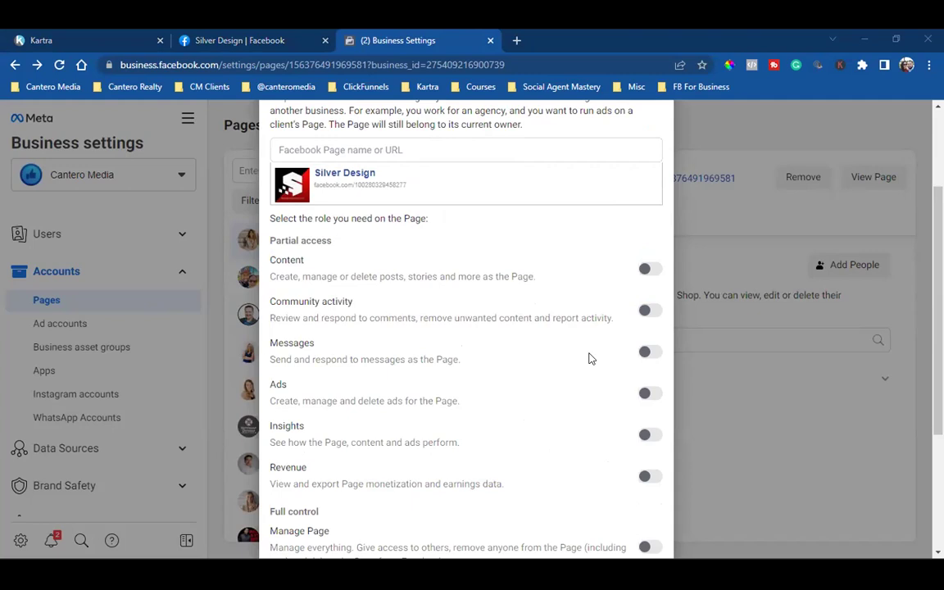
left_click(650, 393)
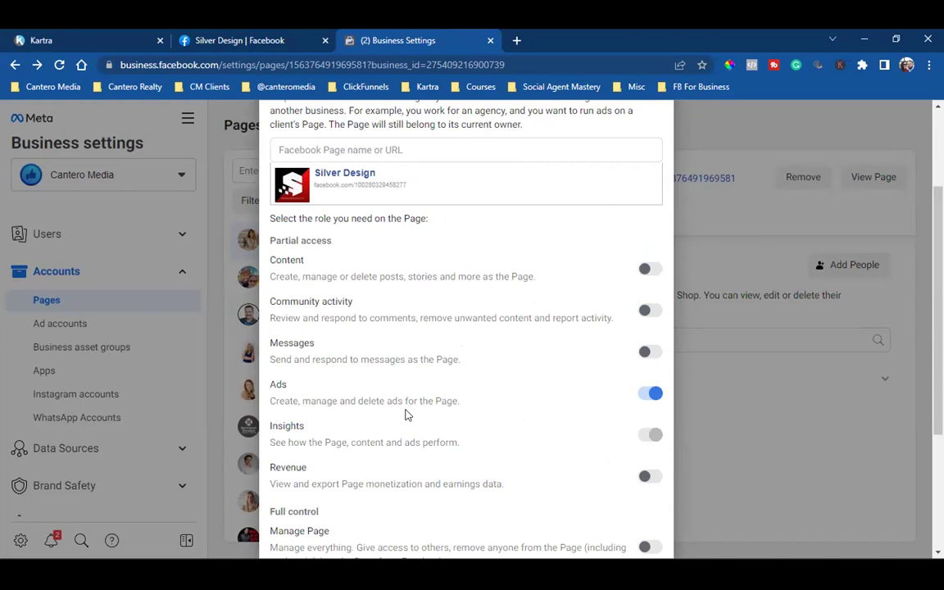
scroll(404, 415, "down", 2)
triple_click(305, 374)
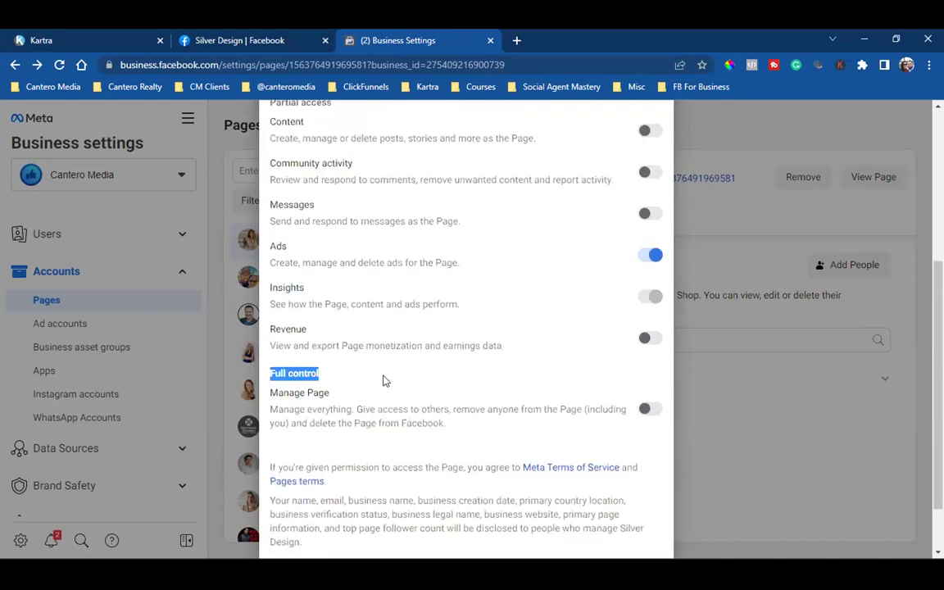
left_click(494, 382)
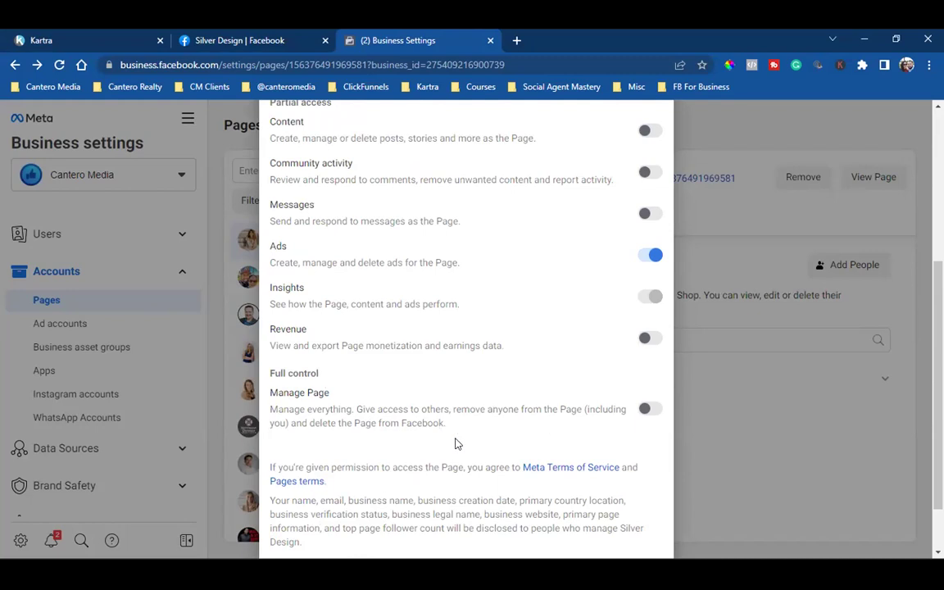
left_click(646, 409)
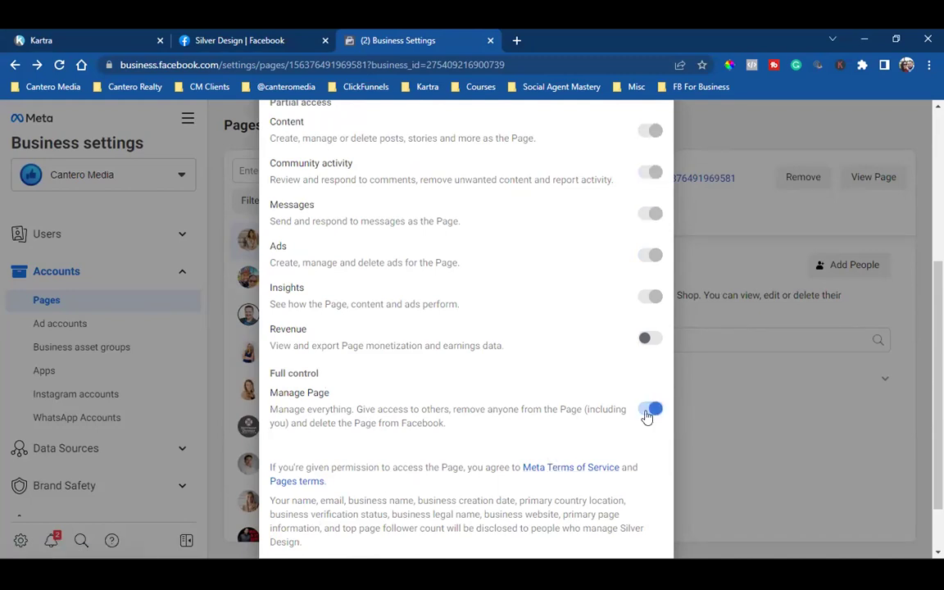
scroll(645, 416, "down", 2)
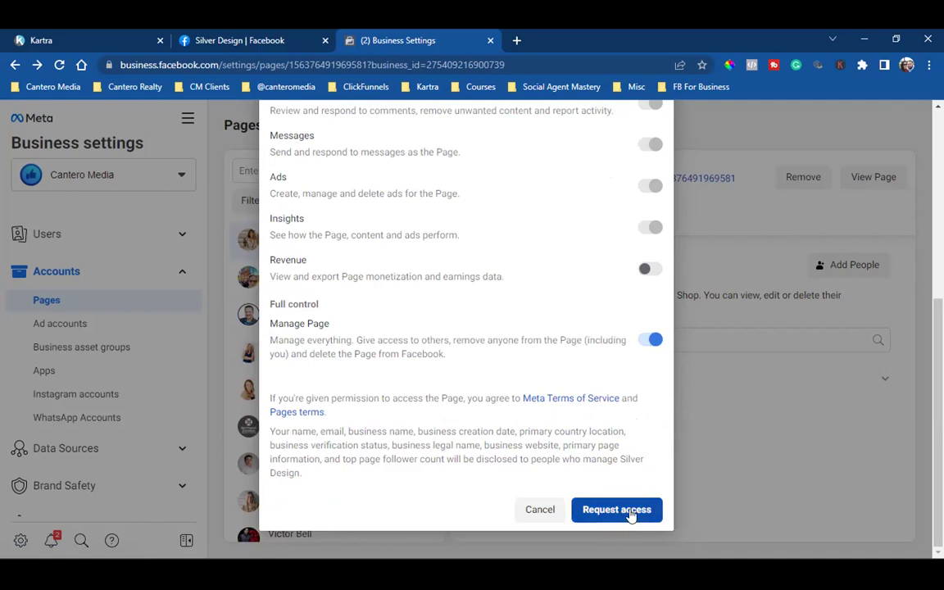
left_click(623, 515)
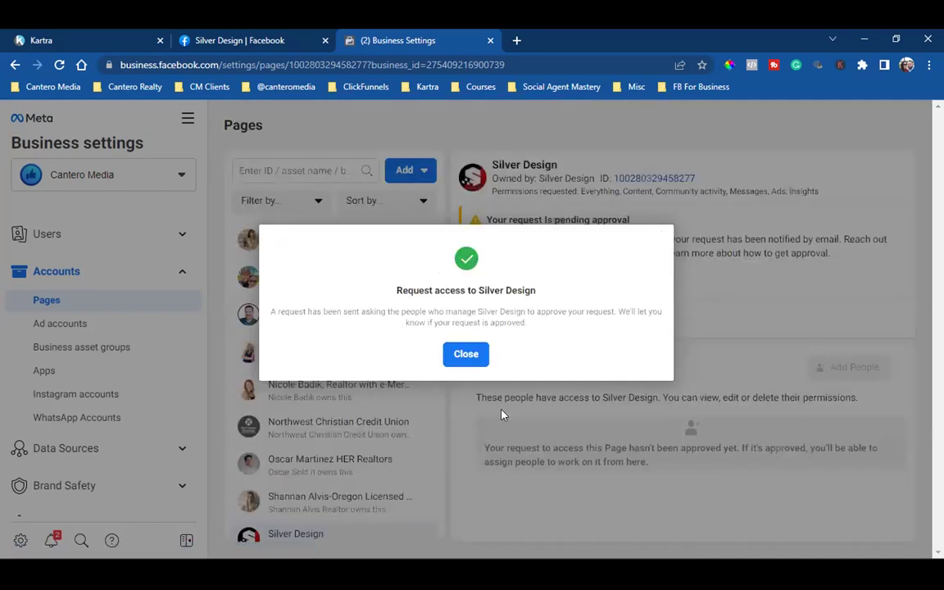
left_click(470, 354)
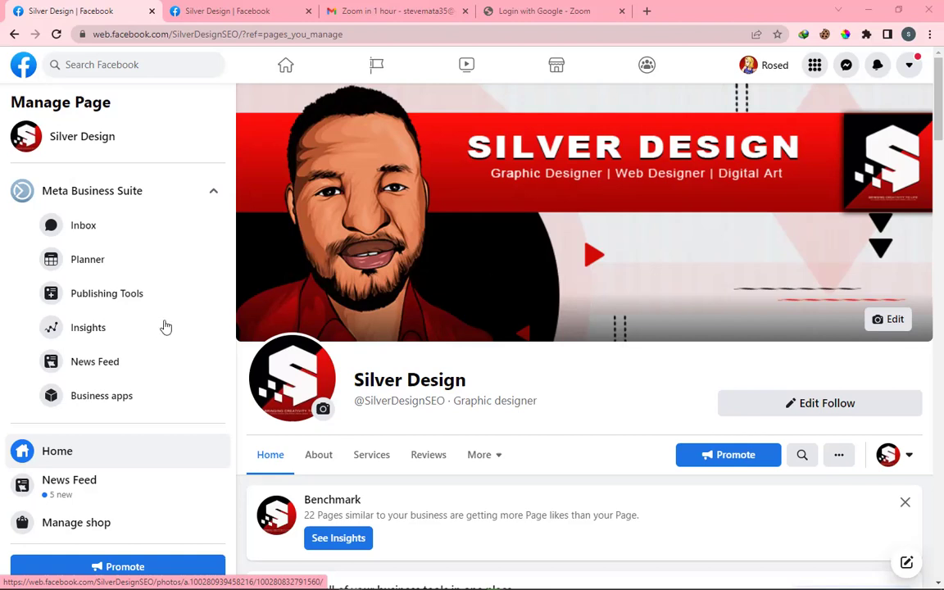
Step: In the Page owner's account, open Silver Design's Page roles settings and proceed with Cantero Media's pending partner request
scroll(165, 327, "down", 4)
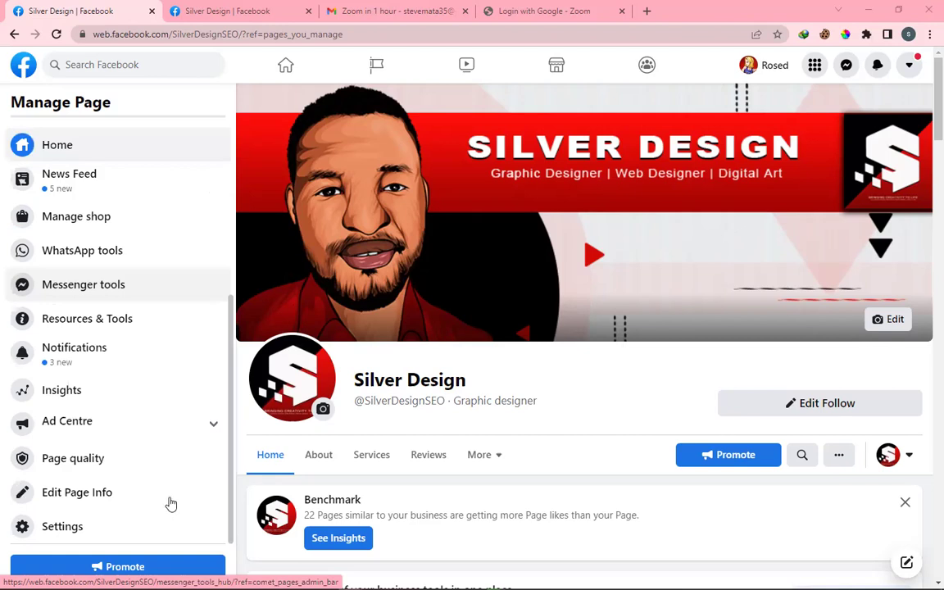
left_click(49, 528)
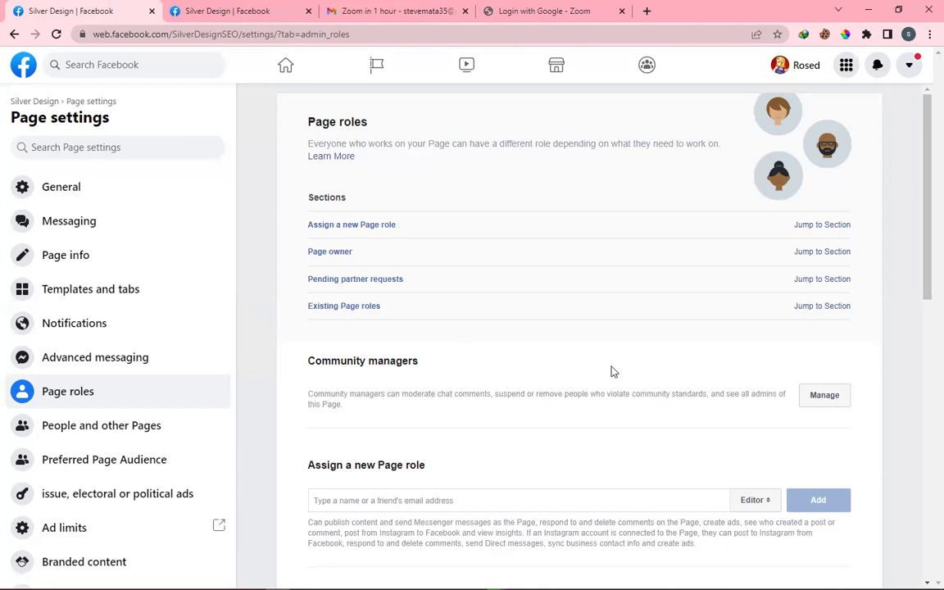
scroll(610, 372, "down", 5)
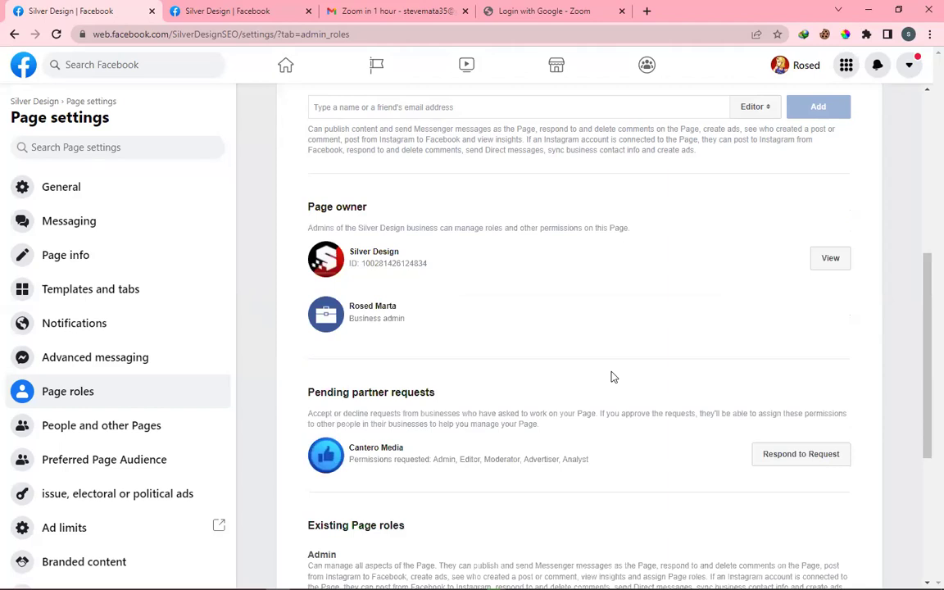
scroll(610, 377, "down", 4)
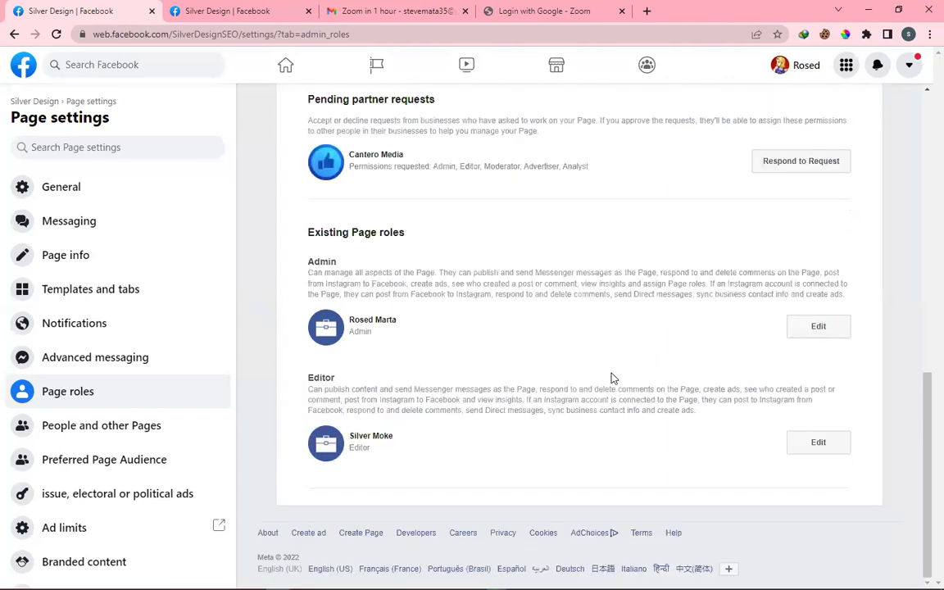
left_click(793, 167)
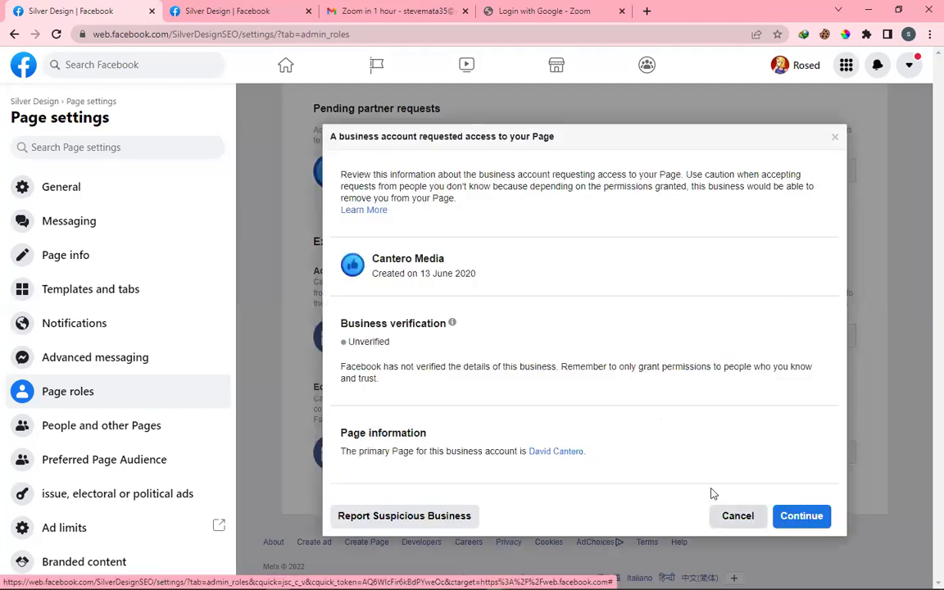
left_click(782, 518)
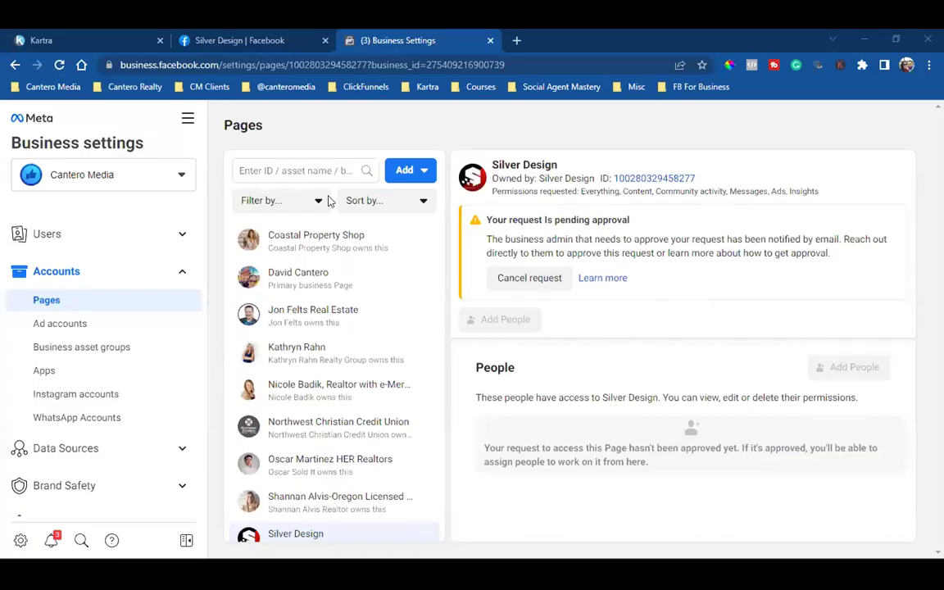
Step: Reload the Page settings, check Silver Design's granted permissions and assign the listed person full control with Manage Page
left_click(60, 67)
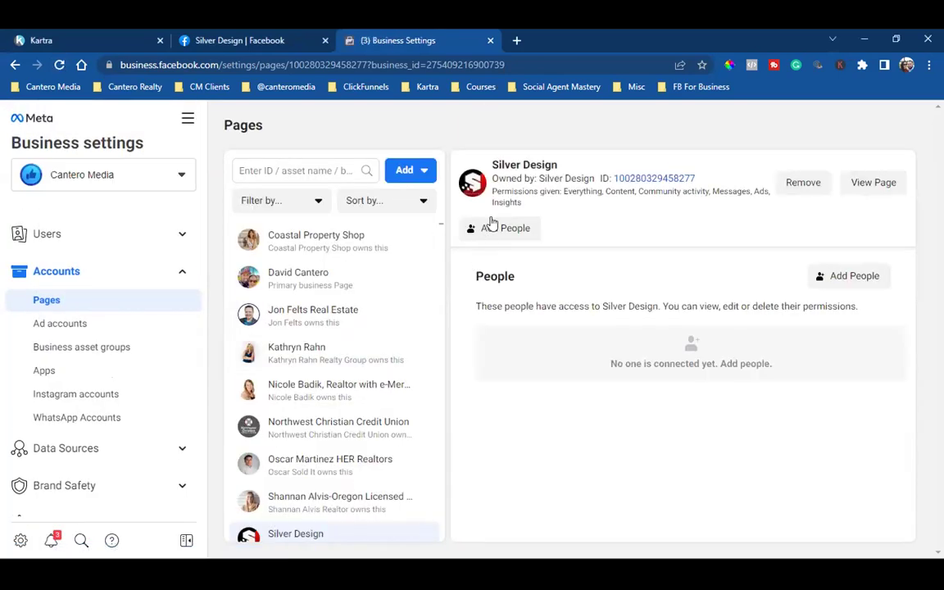
left_click_drag(511, 191, 560, 193)
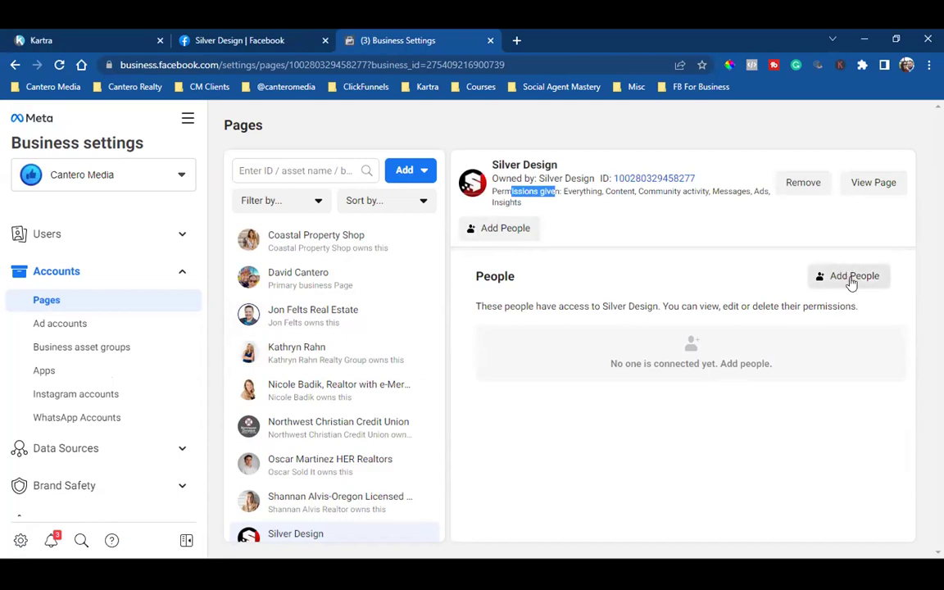
left_click(852, 278)
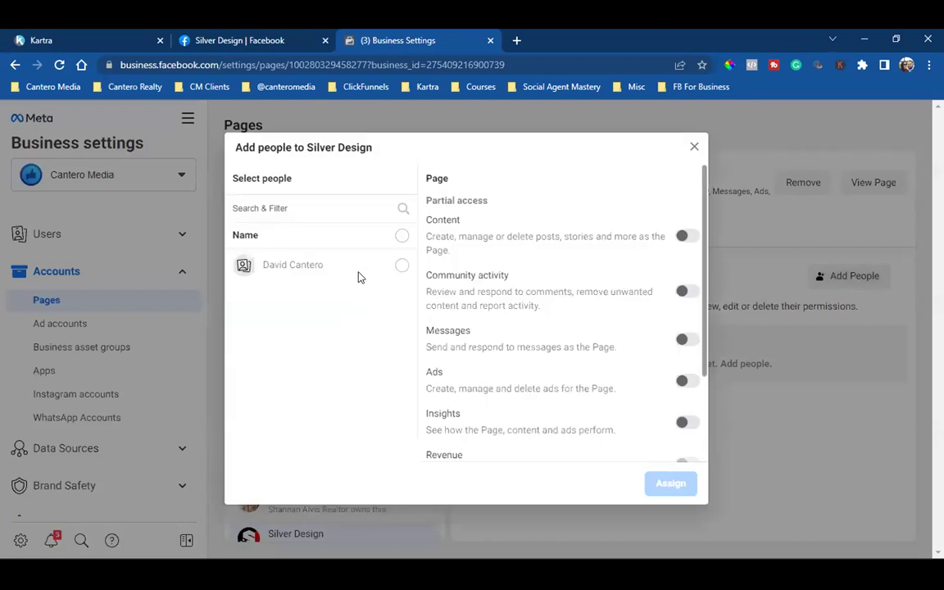
left_click(404, 269)
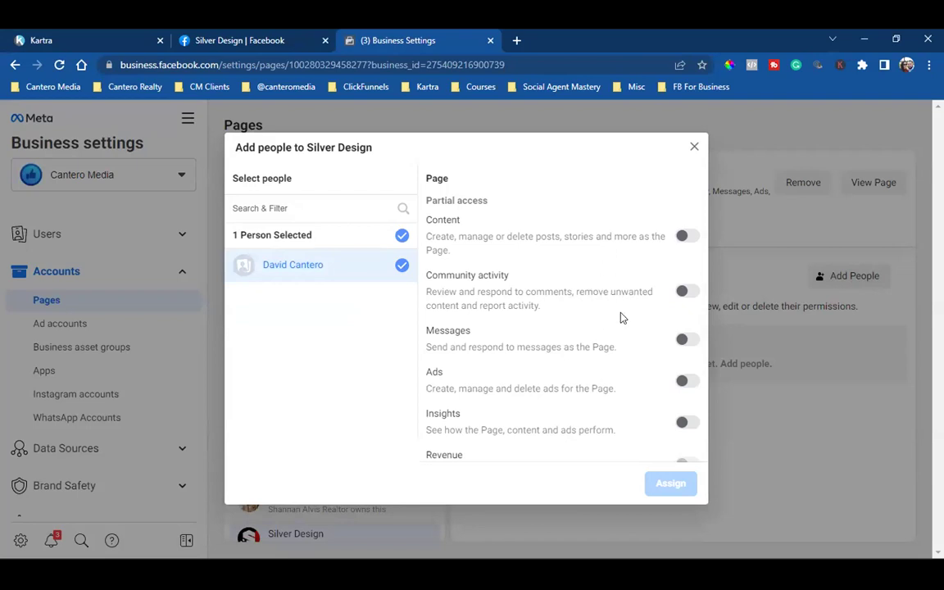
scroll(621, 314, "down", 1)
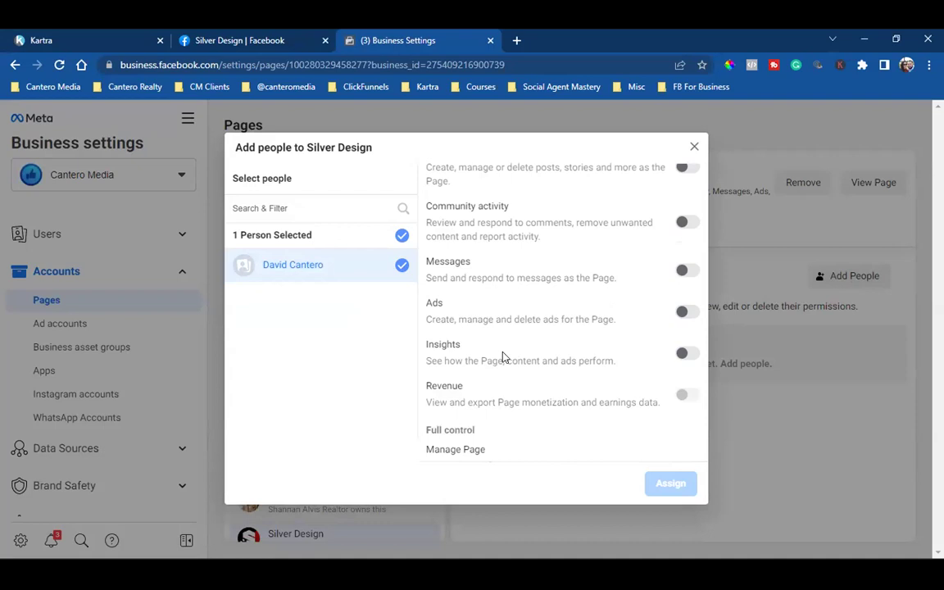
scroll(545, 358, "down", 1)
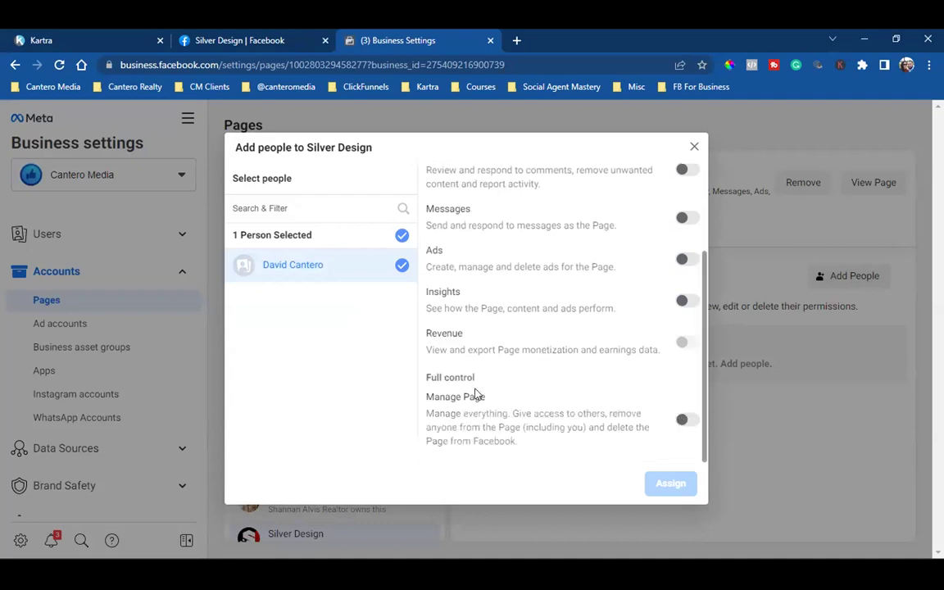
left_click(654, 416)
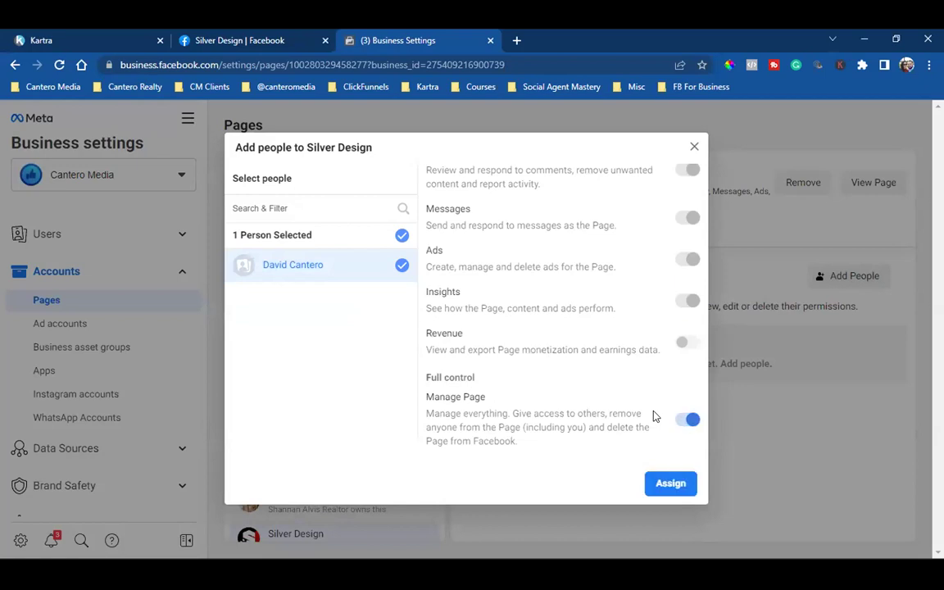
left_click(670, 488)
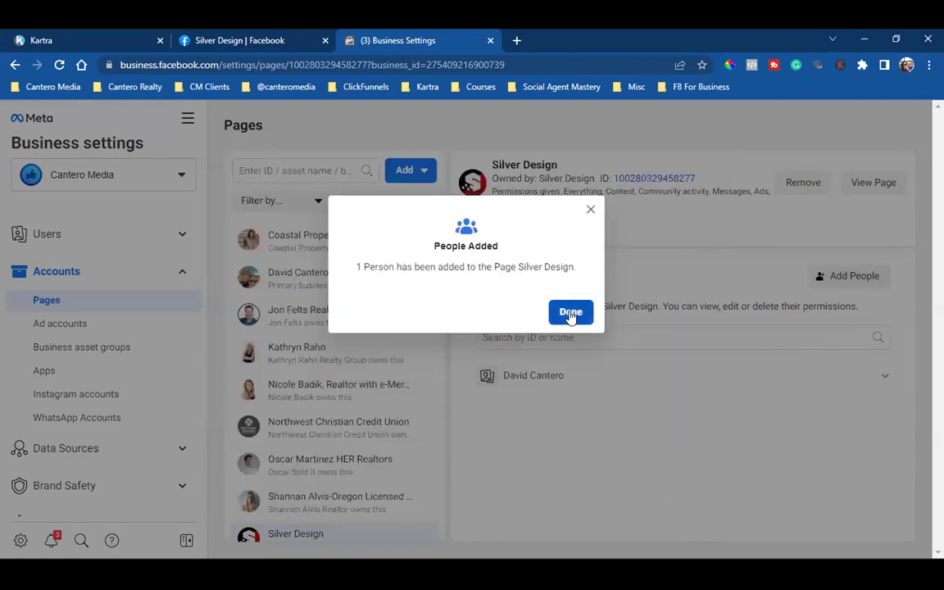
left_click(569, 314)
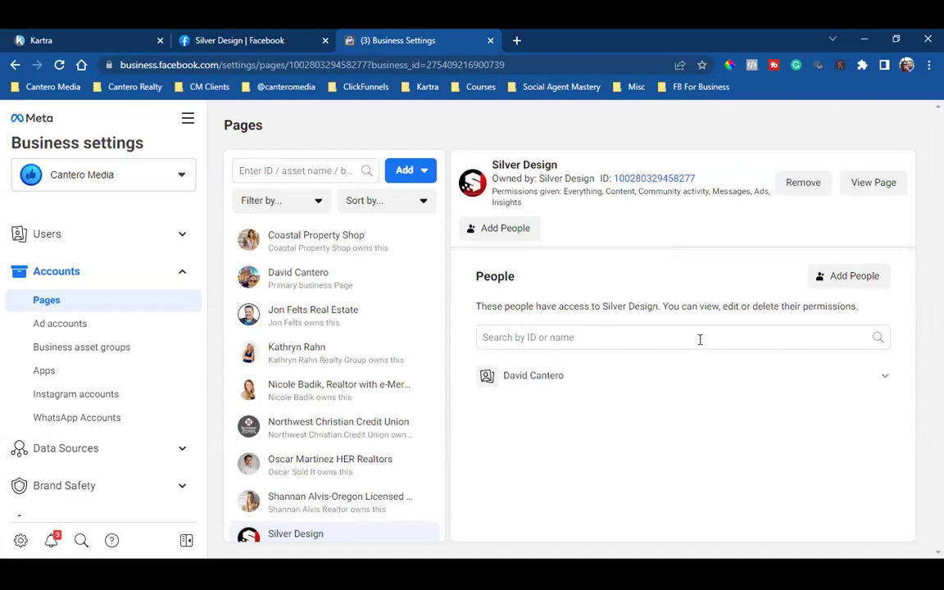
Step: Open Silver Design in Cantero Media's partner list and examine the ad accounts available to share with it
left_click(63, 234)
left_click(84, 295)
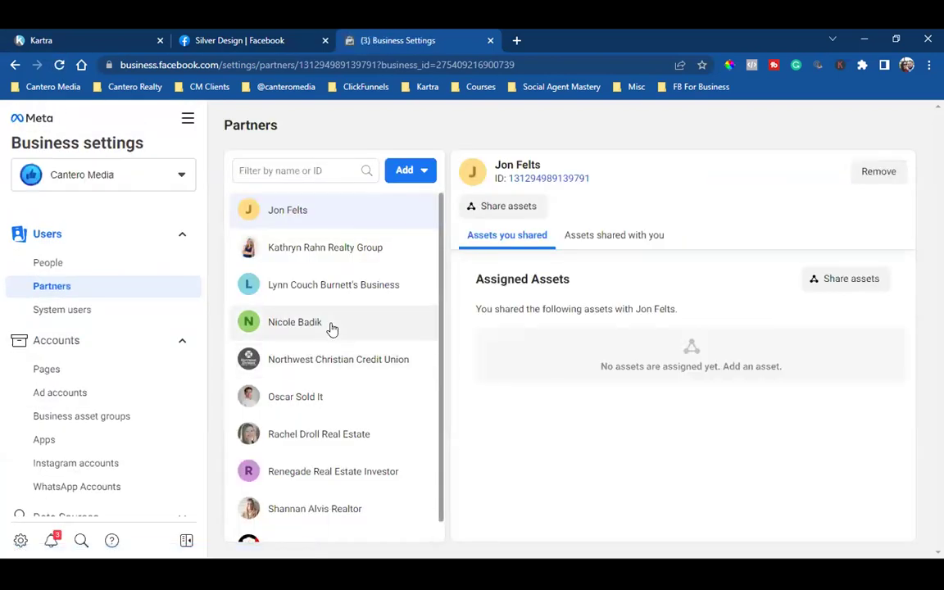
scroll(332, 329, "down", 1)
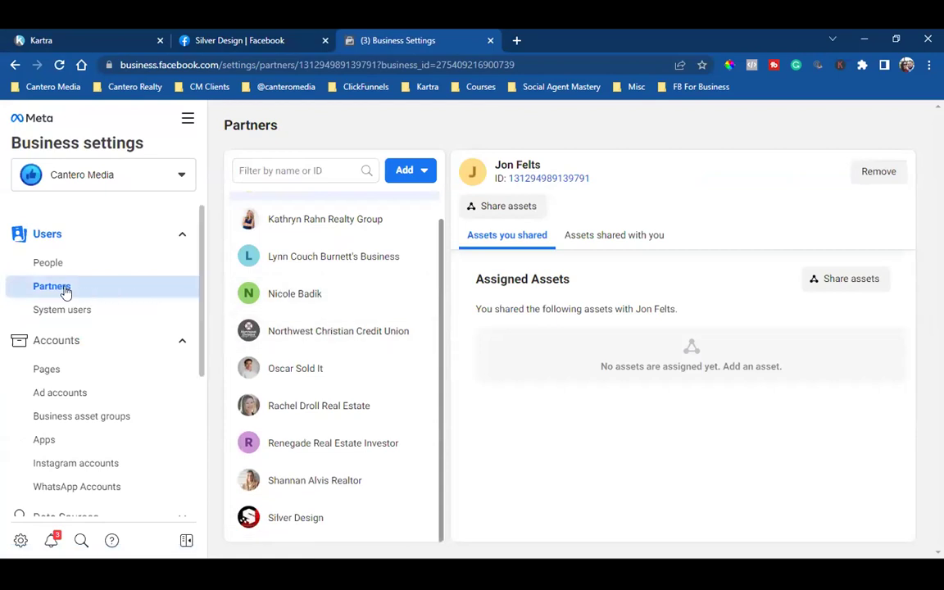
left_click(310, 527)
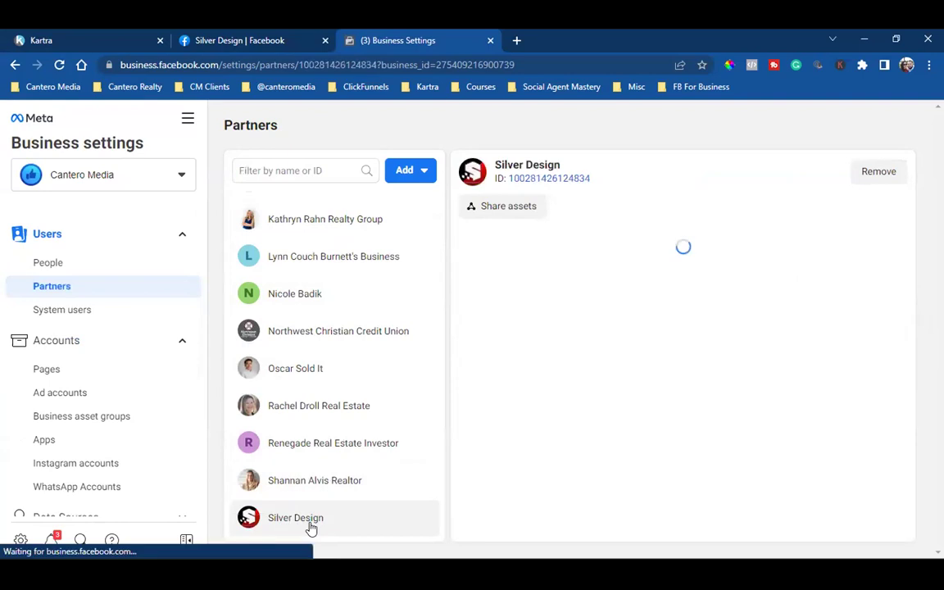
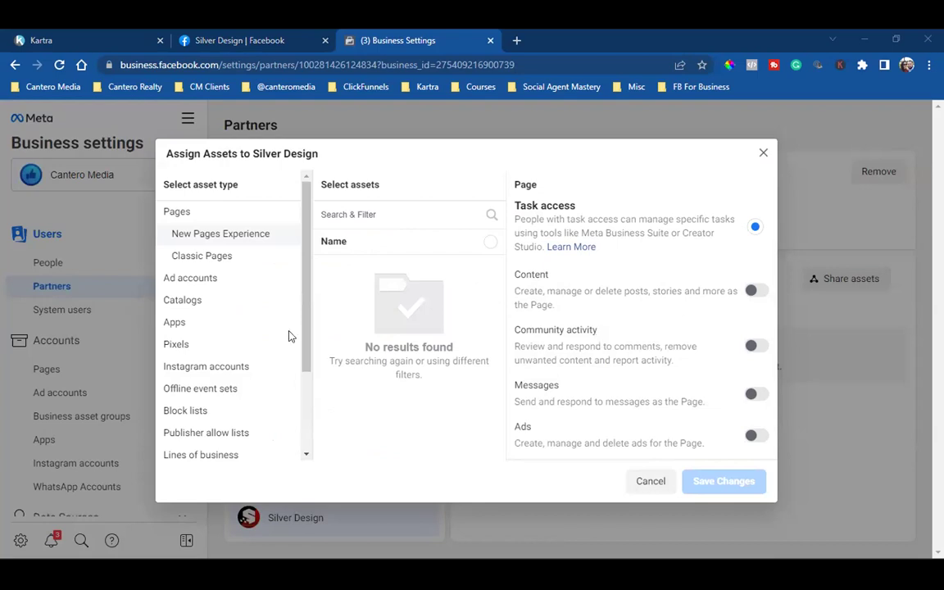
left_click(211, 279)
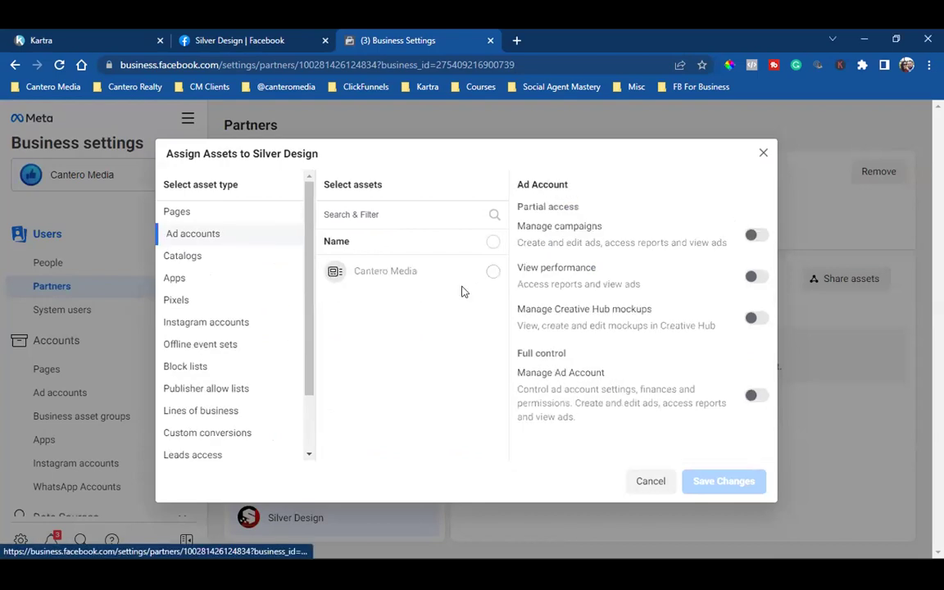
left_click(763, 154)
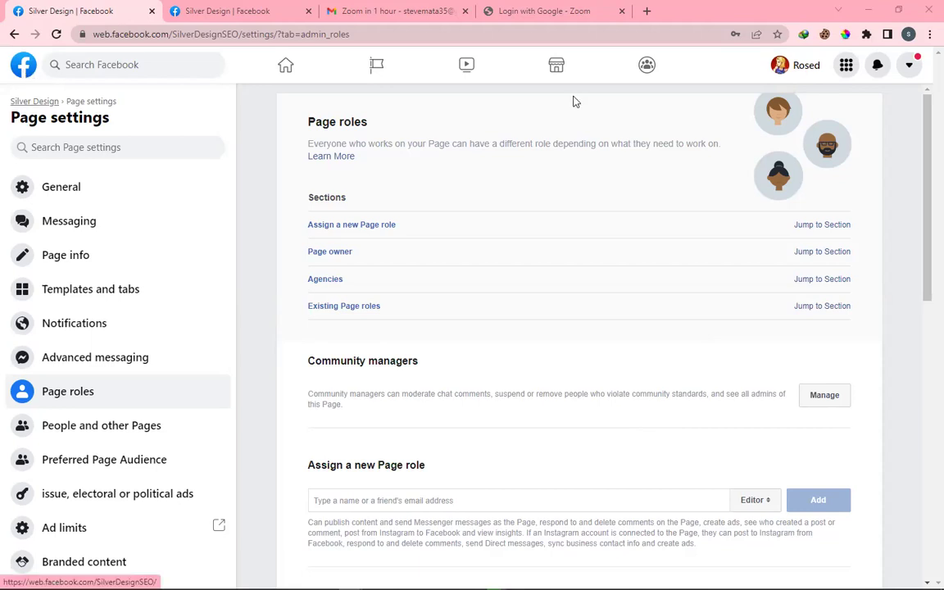
Step: In the Page owner's account, go through Ads Manager to Silver Design's Business settings and open its partner list
left_click(23, 70)
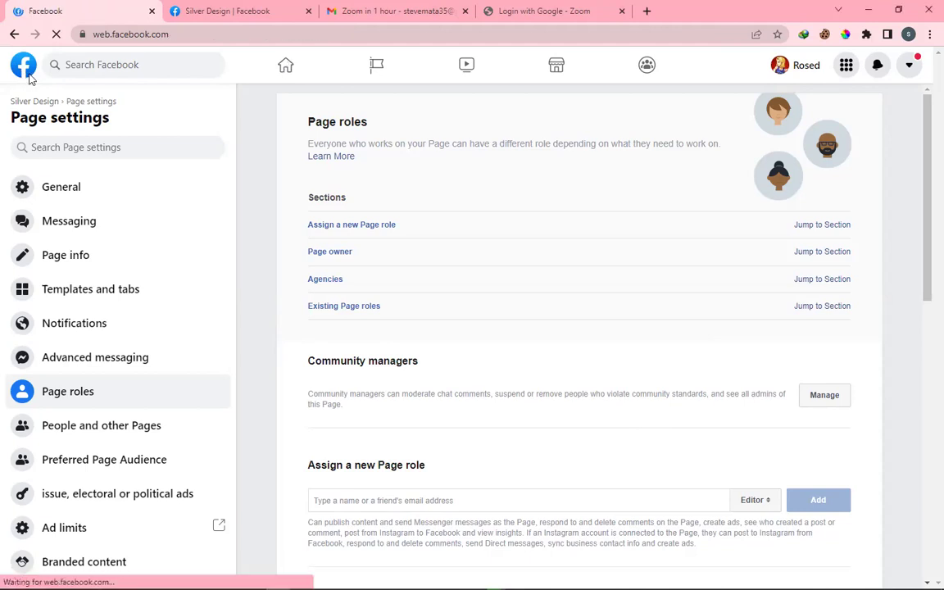
left_click(64, 424)
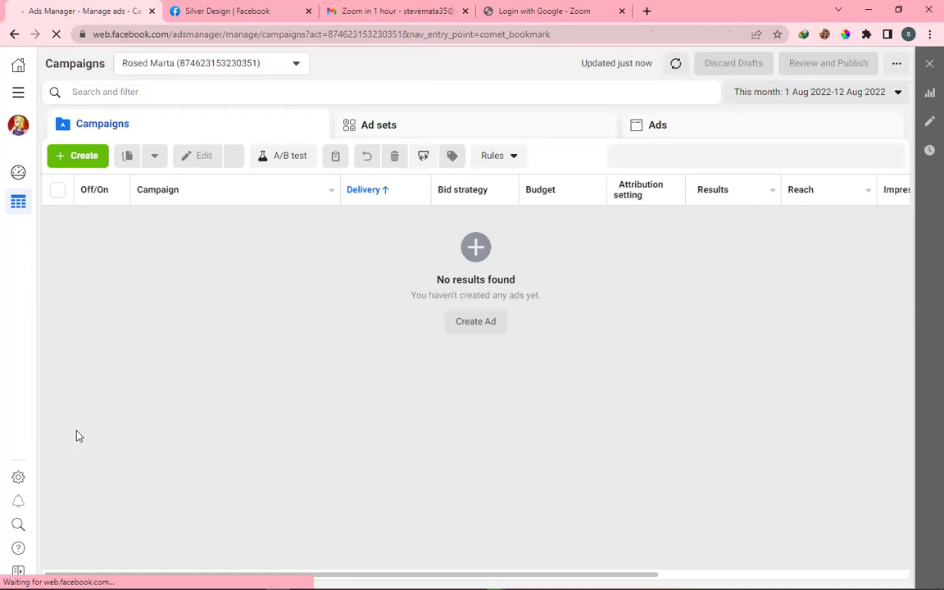
left_click(86, 151)
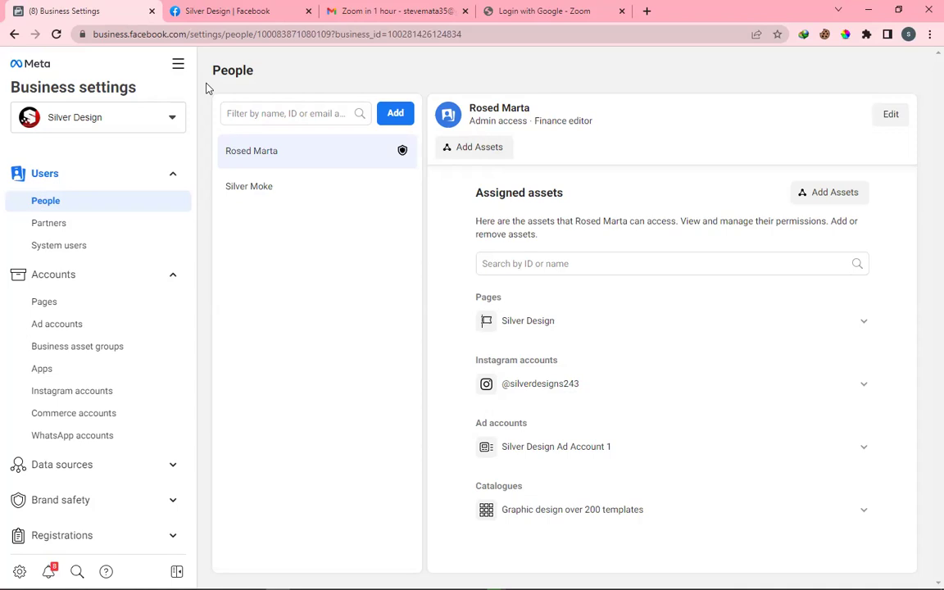
left_click(52, 224)
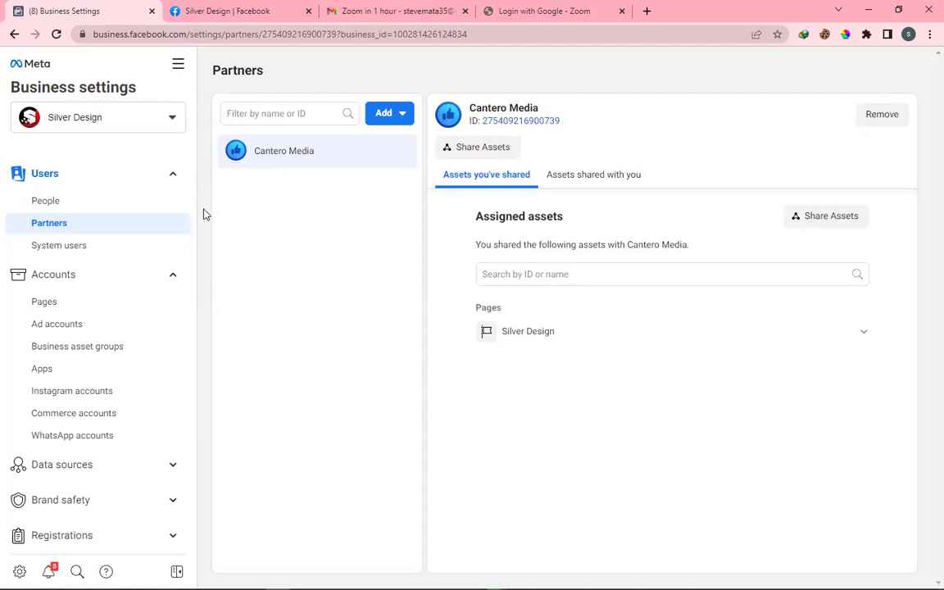
Step: Share Silver Design Ad Account 1 with the partner Cantero Media, granting full control with Manage ad account
left_click(465, 150)
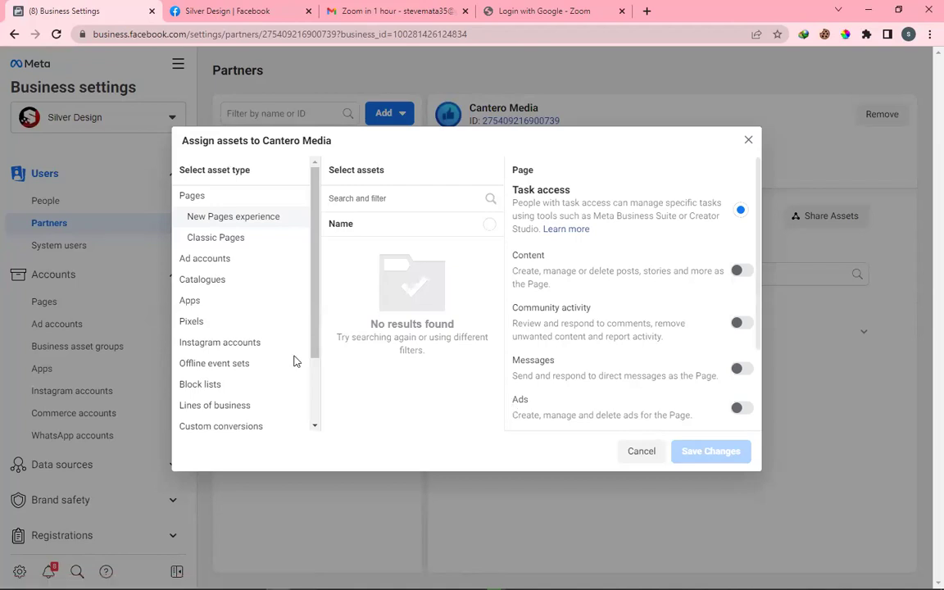
left_click(205, 258)
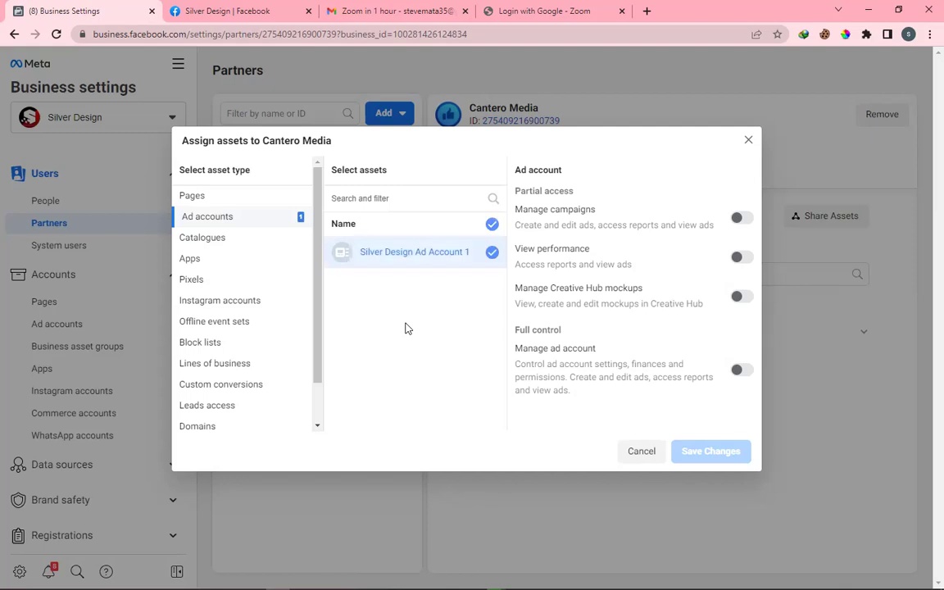
left_click(737, 381)
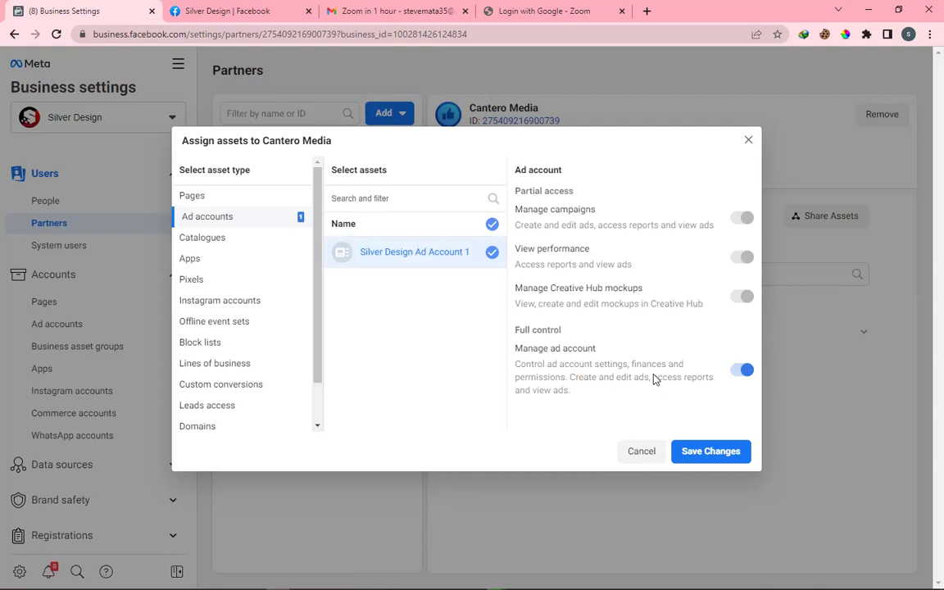
left_click(708, 450)
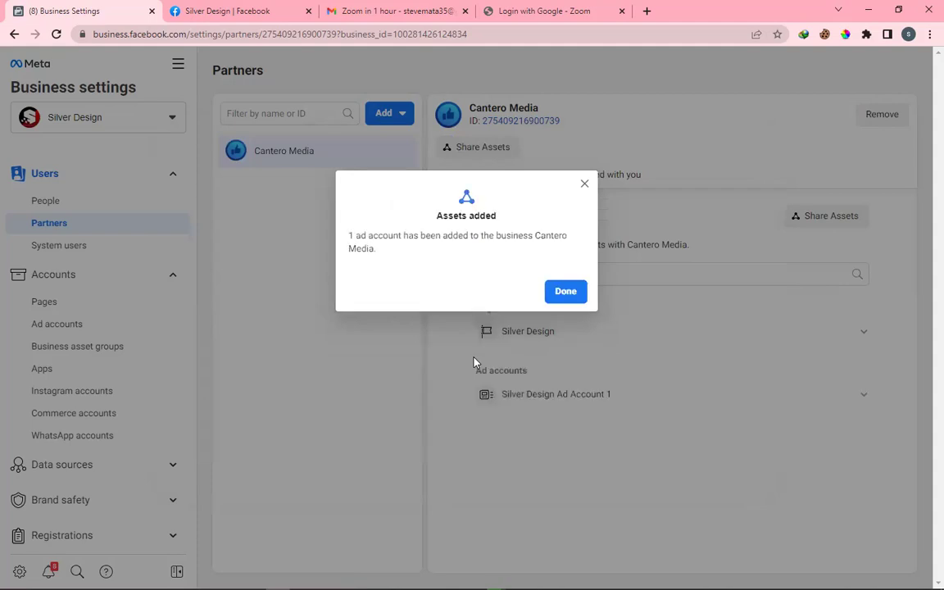
left_click(555, 297)
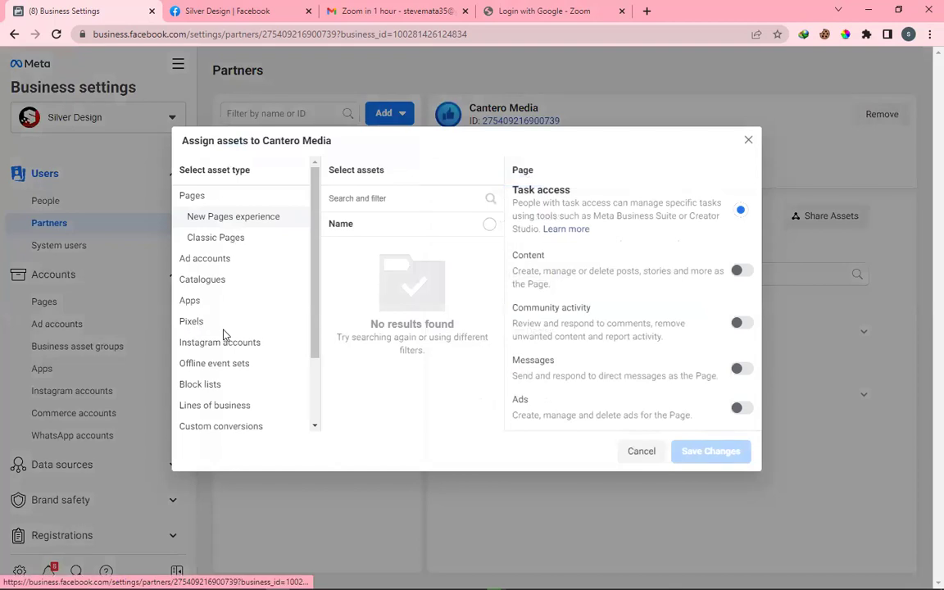
Step: Check which pixels, custom conversions and domains can be assigned to Cantero Media
left_click(195, 325)
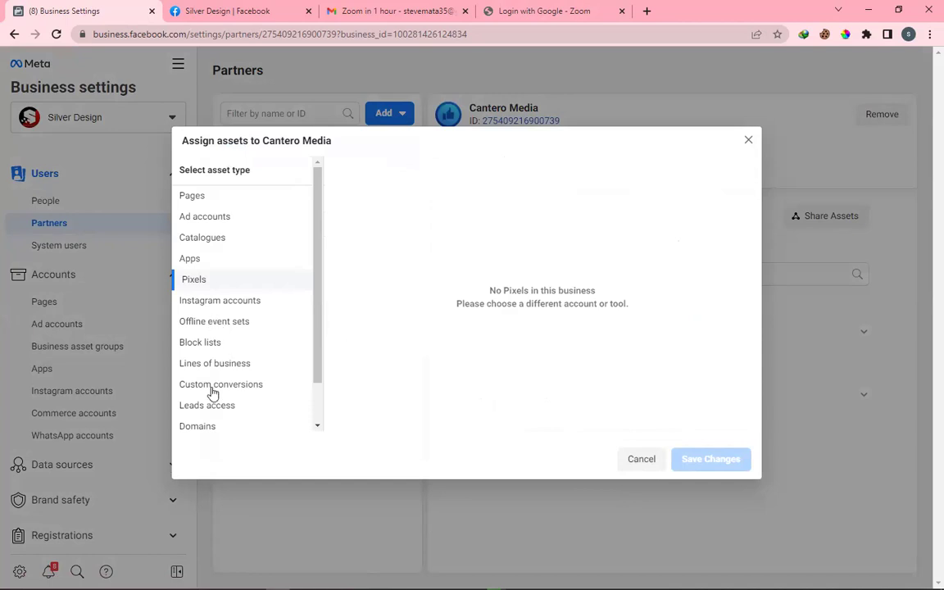
left_click(282, 387)
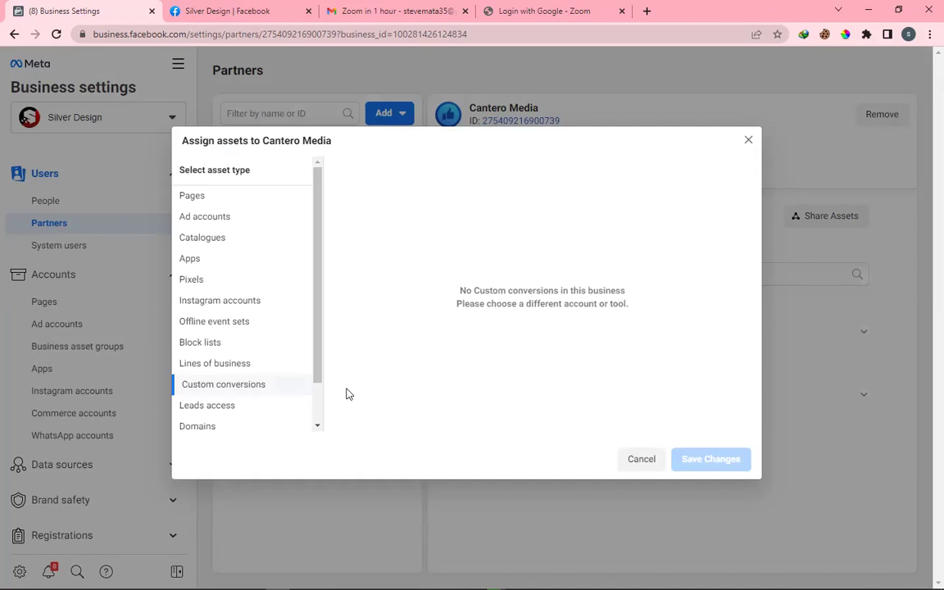
scroll(218, 401, "down", 1)
left_click(206, 382)
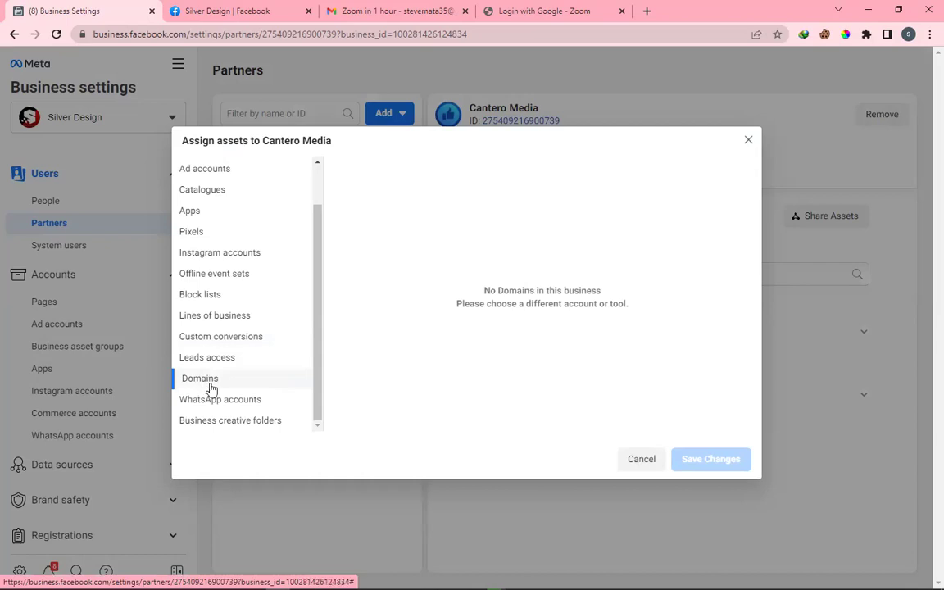
scroll(237, 385, "up", 2)
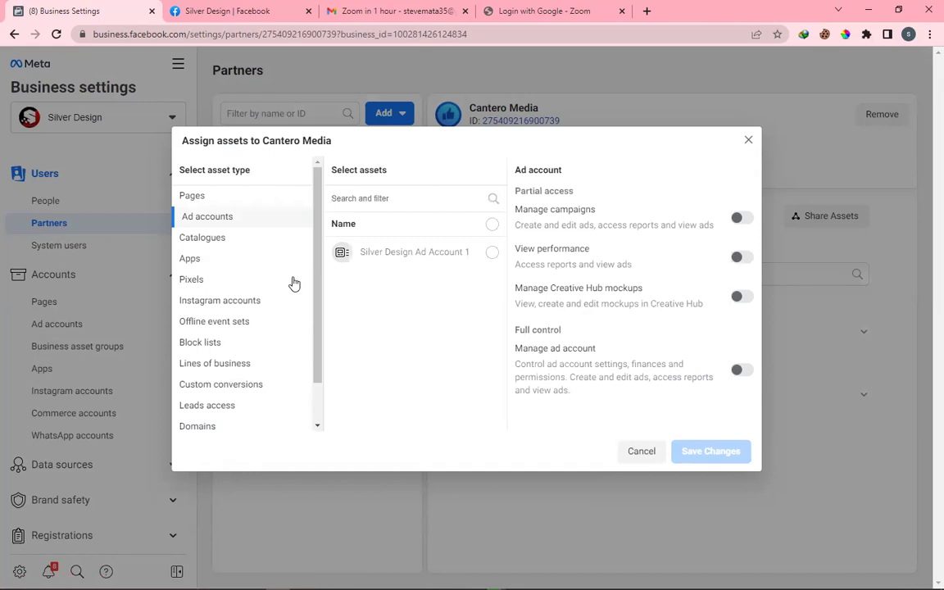
left_click(233, 303)
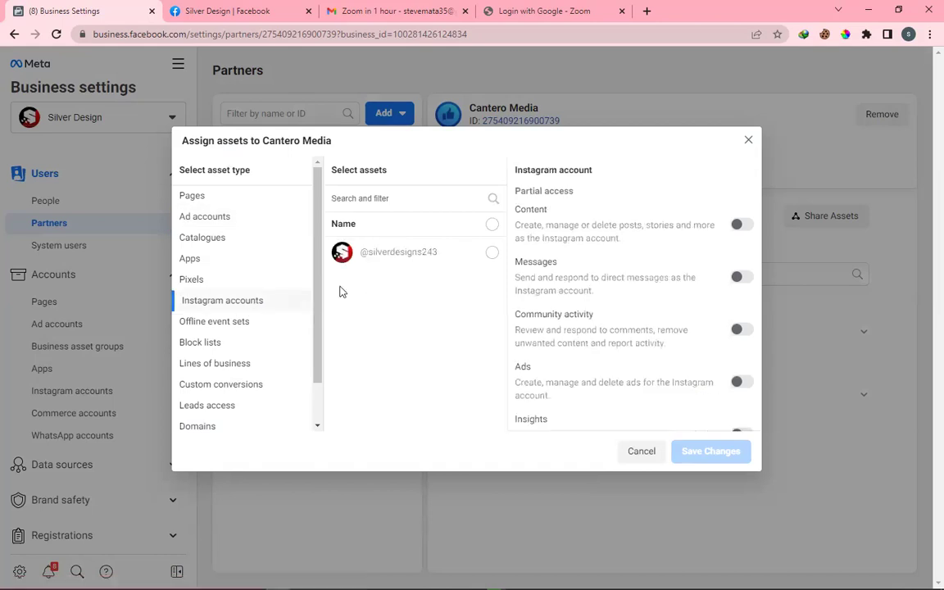
left_click(490, 253)
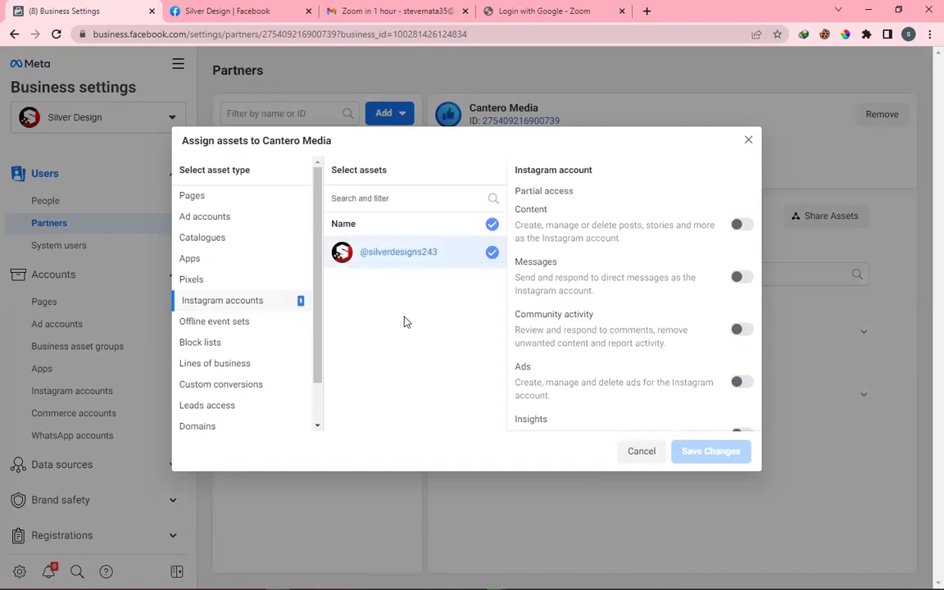
scroll(740, 402, "down", 1)
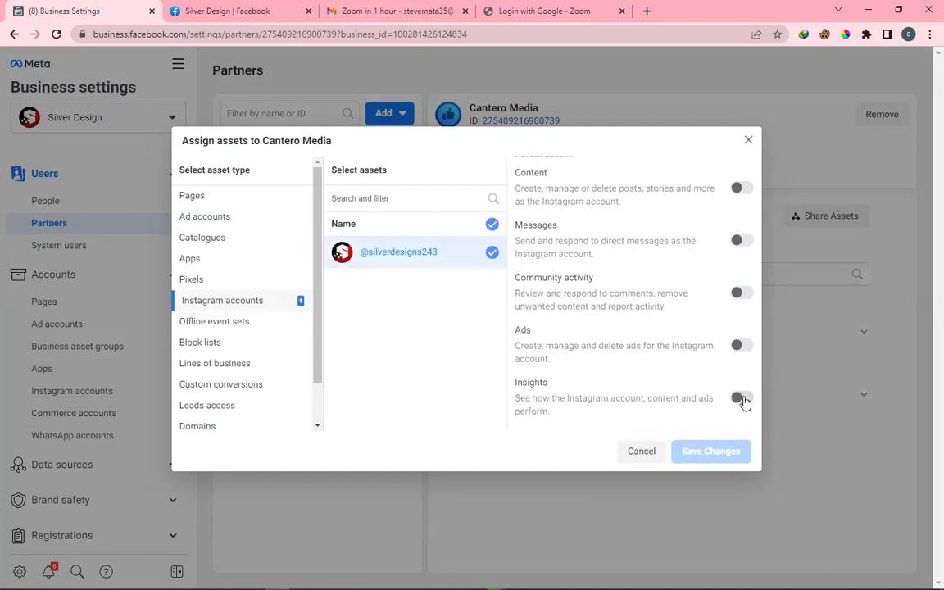
left_click(740, 347)
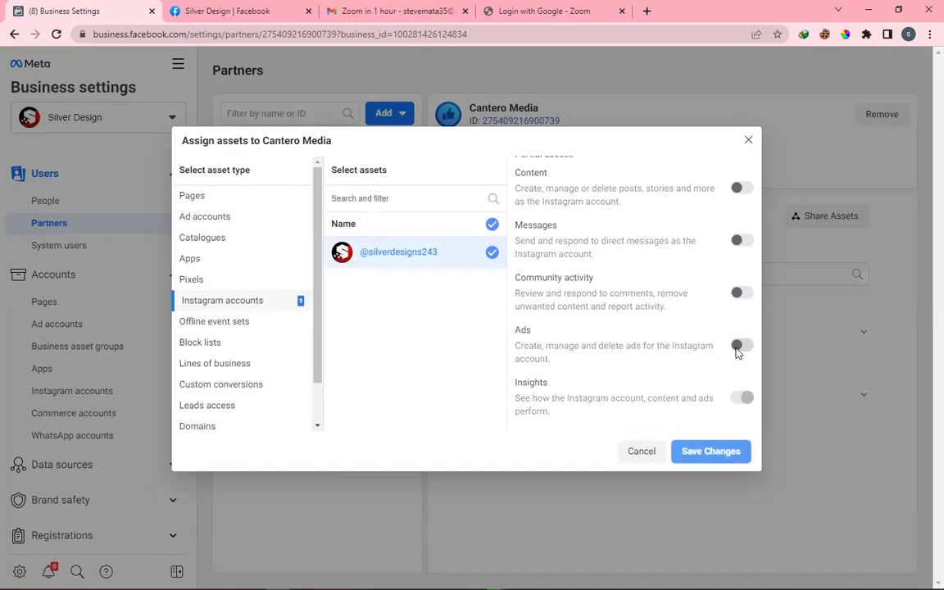
left_click(710, 451)
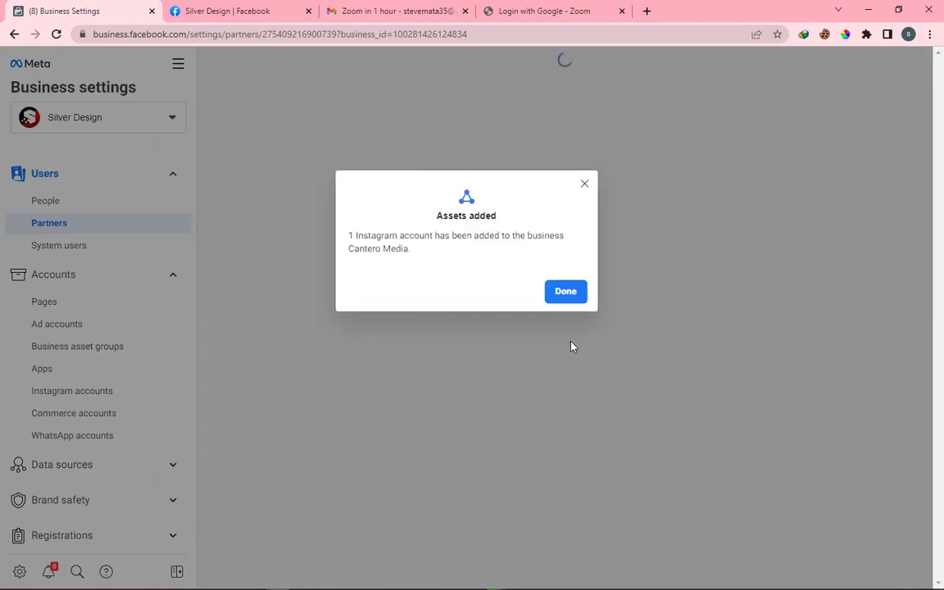
left_click(564, 295)
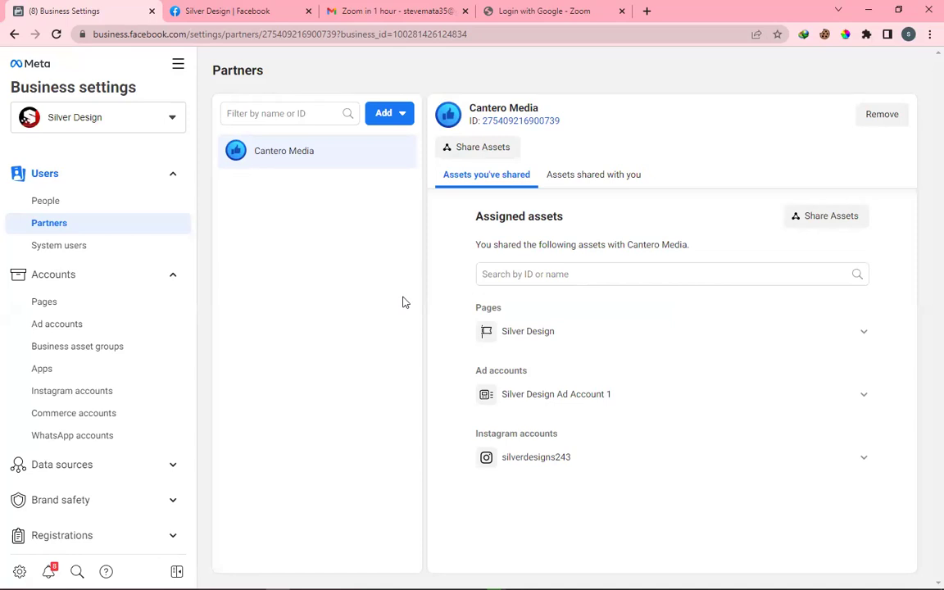
Step: Review the full list of asset types that can be assigned to the partner Cantero Media
left_click(481, 148)
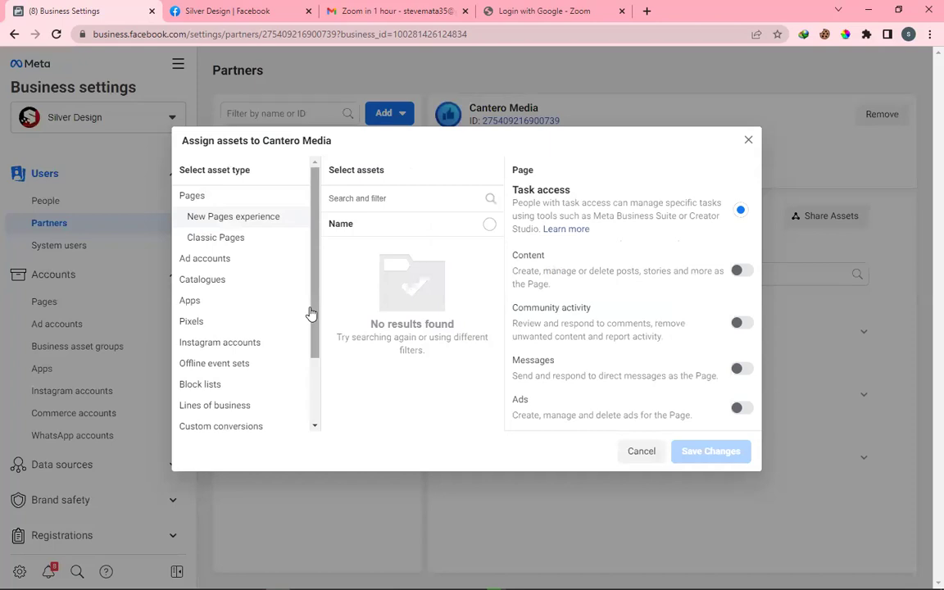
scroll(311, 313, "down", 2)
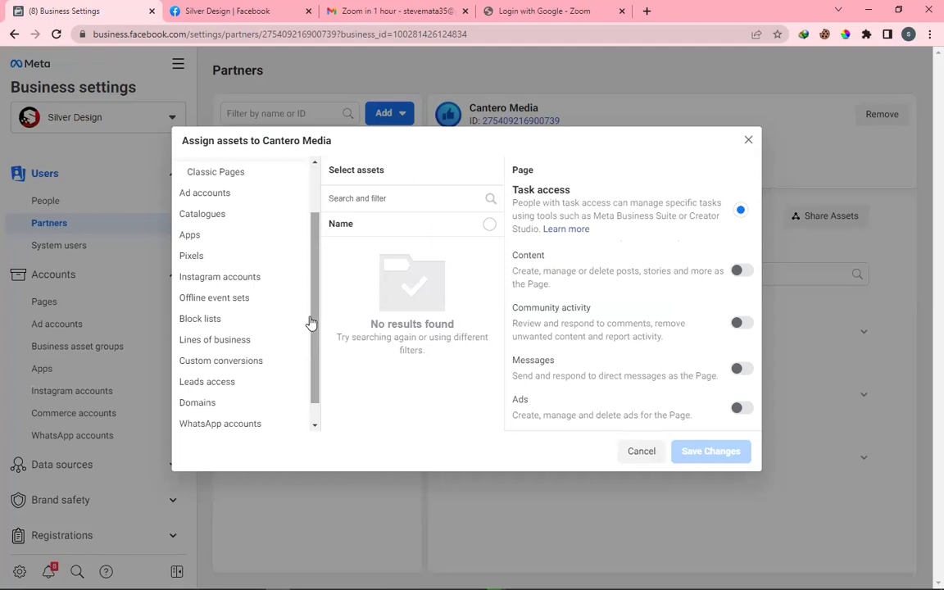
scroll(316, 320, "down", 1)
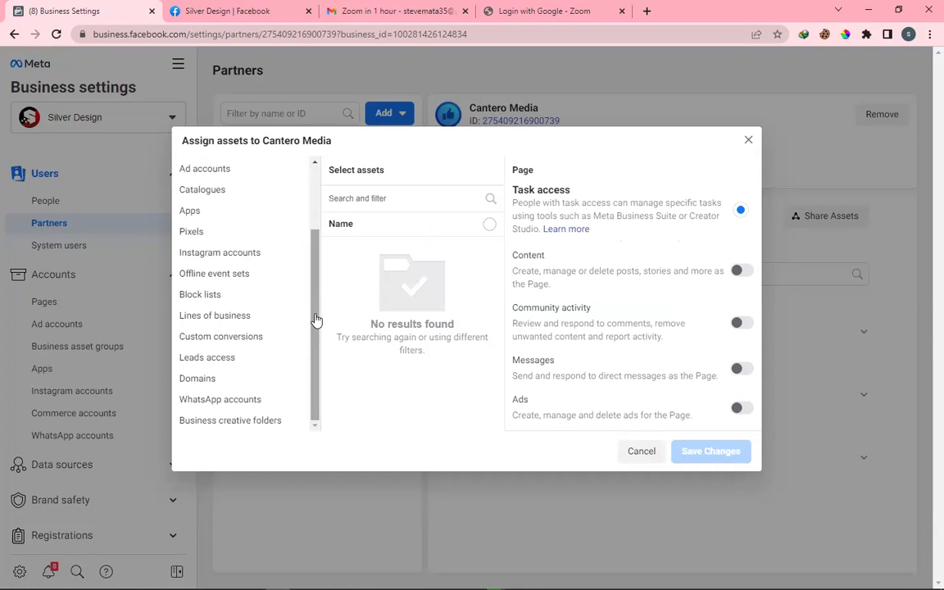
scroll(316, 320, "up", 2)
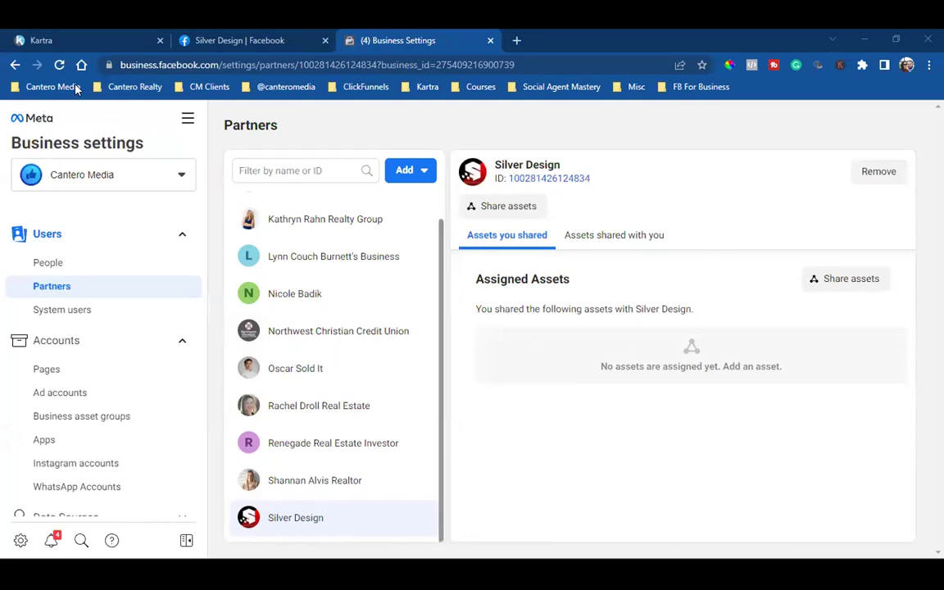
Step: In Cantero Media's Business settings, refresh the Silver Design partner entry to check the assets shared with you, and open Ads Manager
left_click(59, 65)
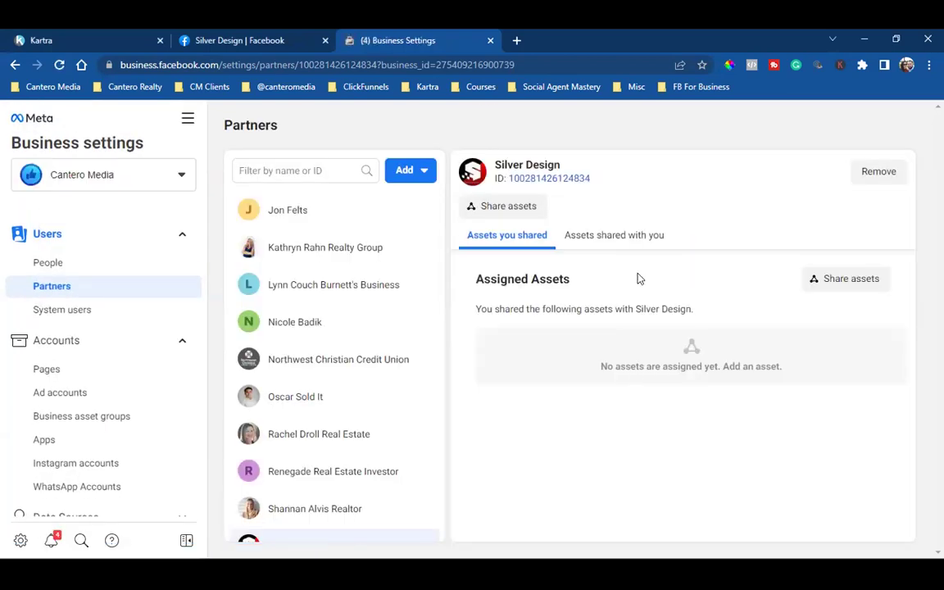
left_click(583, 240)
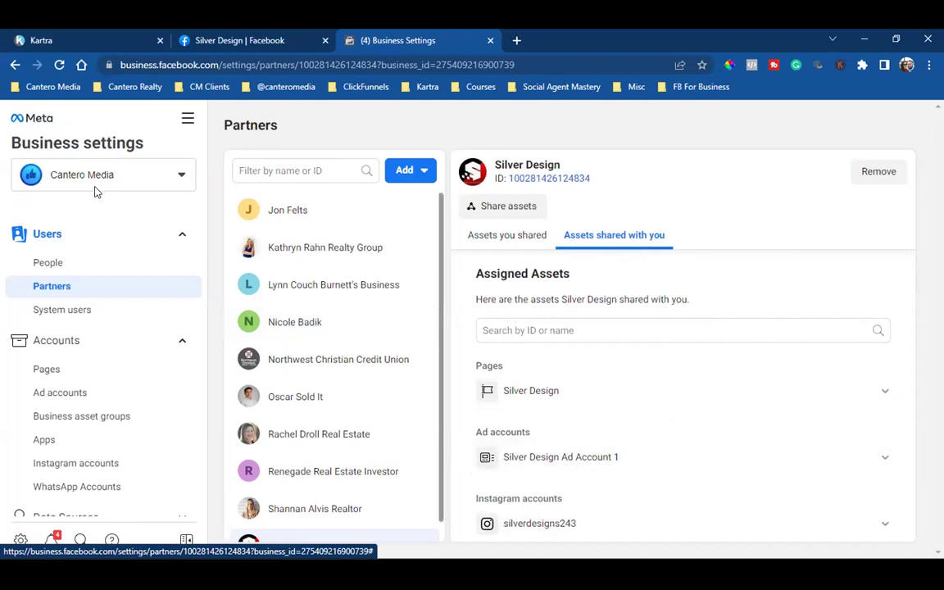
left_click(188, 119)
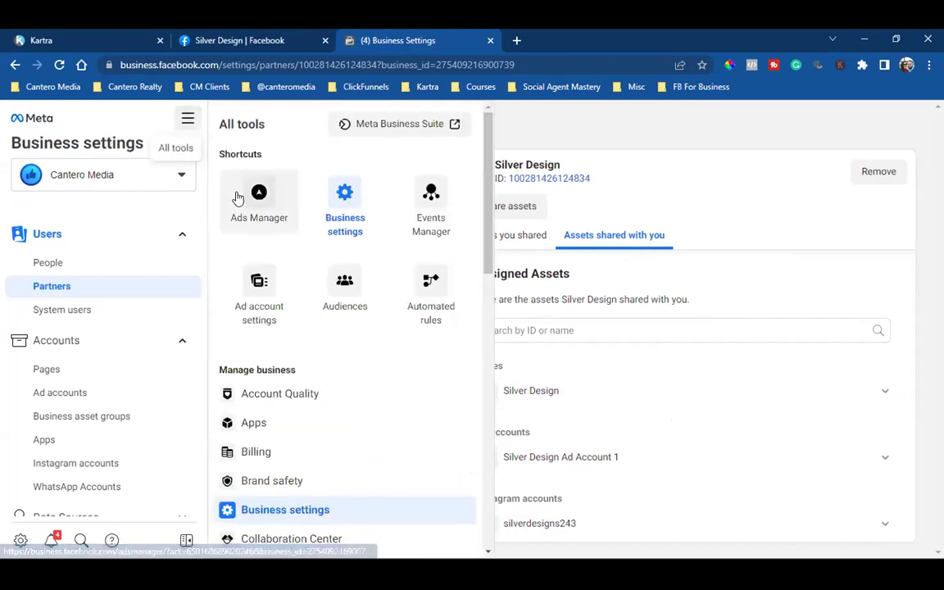
left_click(259, 196)
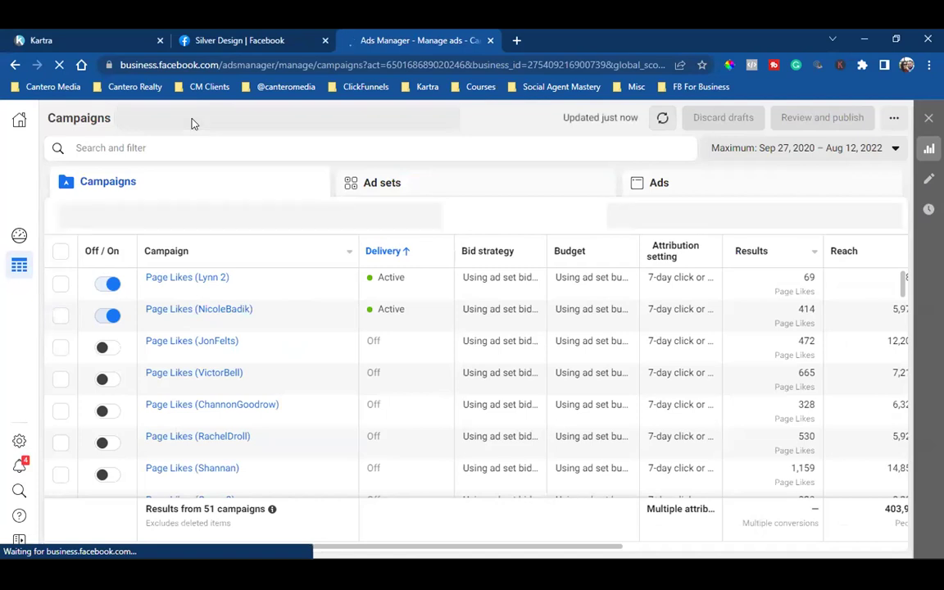
left_click(85, 214)
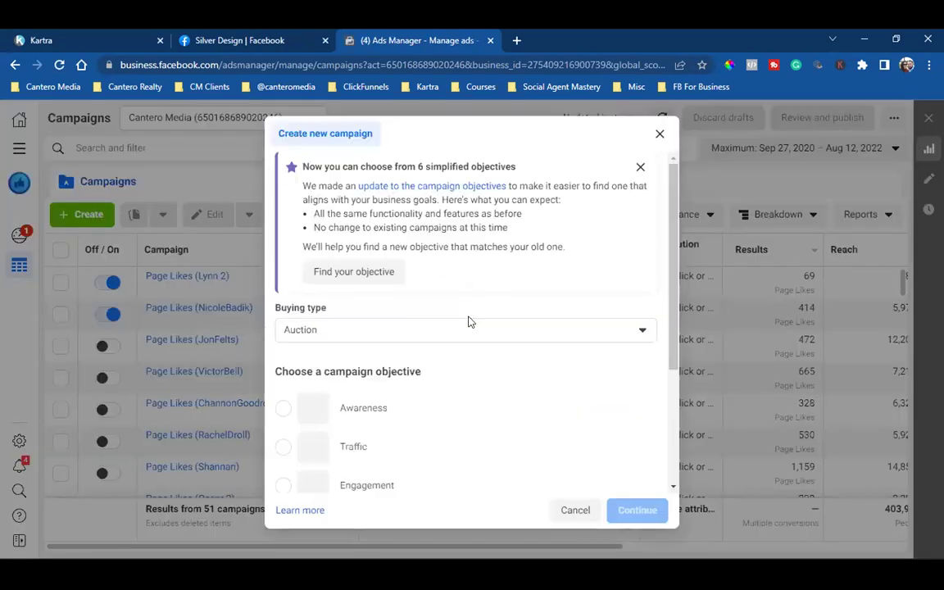
left_click(360, 409)
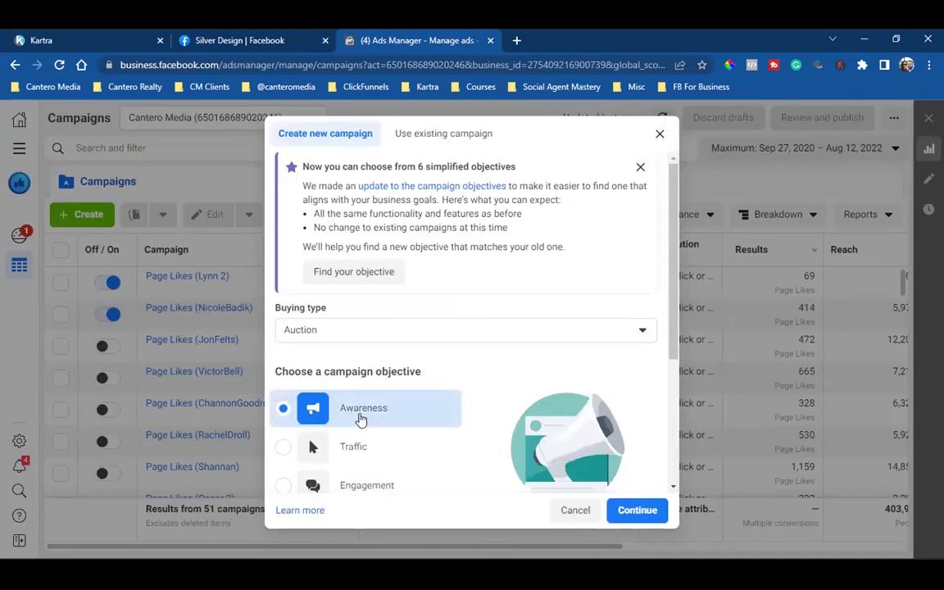
left_click(660, 134)
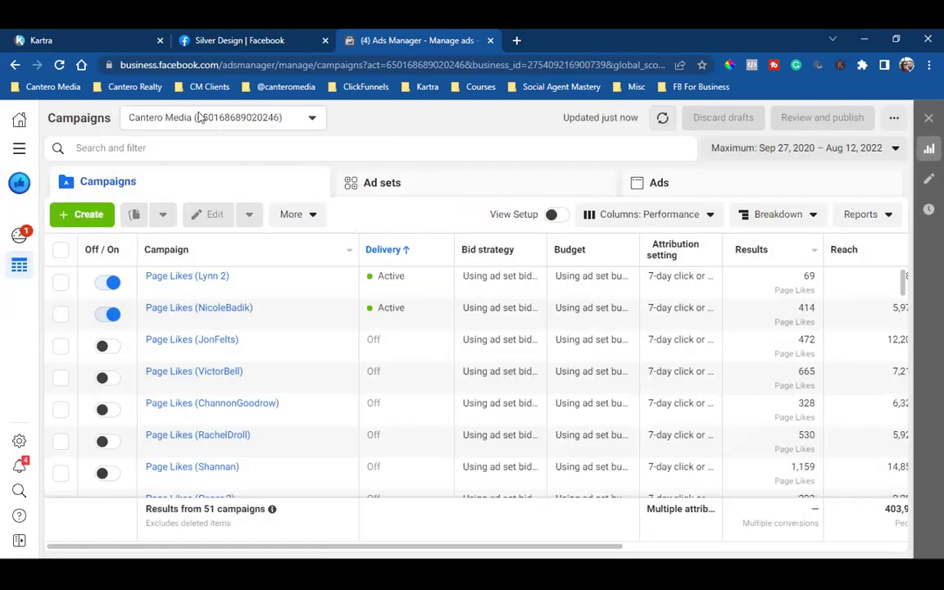
Step: Reload Ads Manager and look through the available ad accounts for Silver Design's ad account
left_click(58, 65)
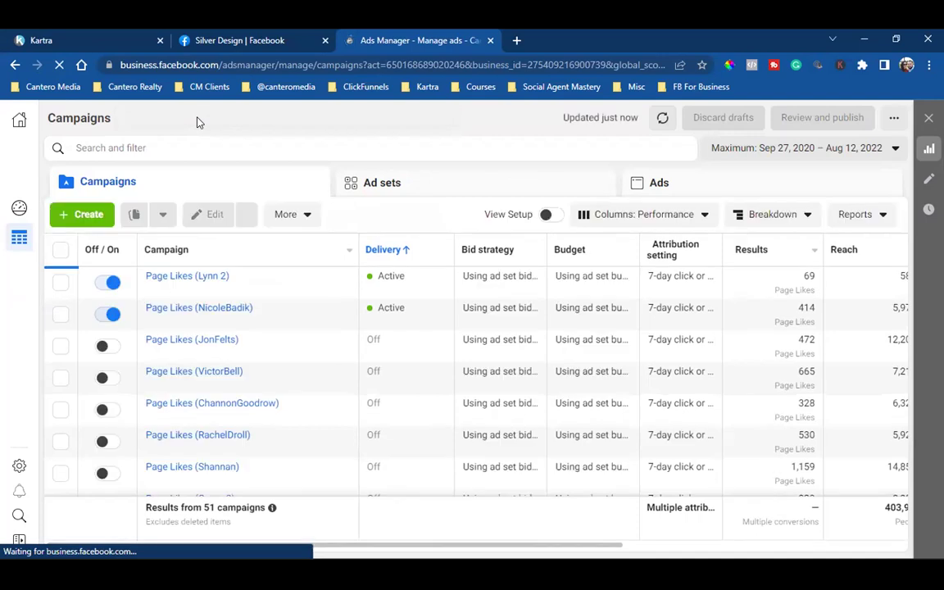
left_click(198, 121)
left_click(205, 269)
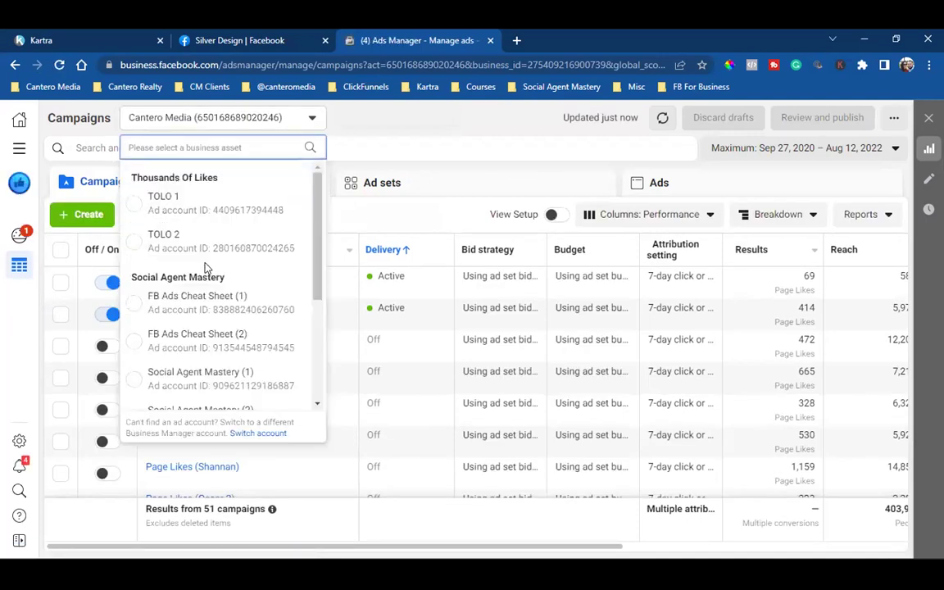
scroll(217, 256, "down", 3)
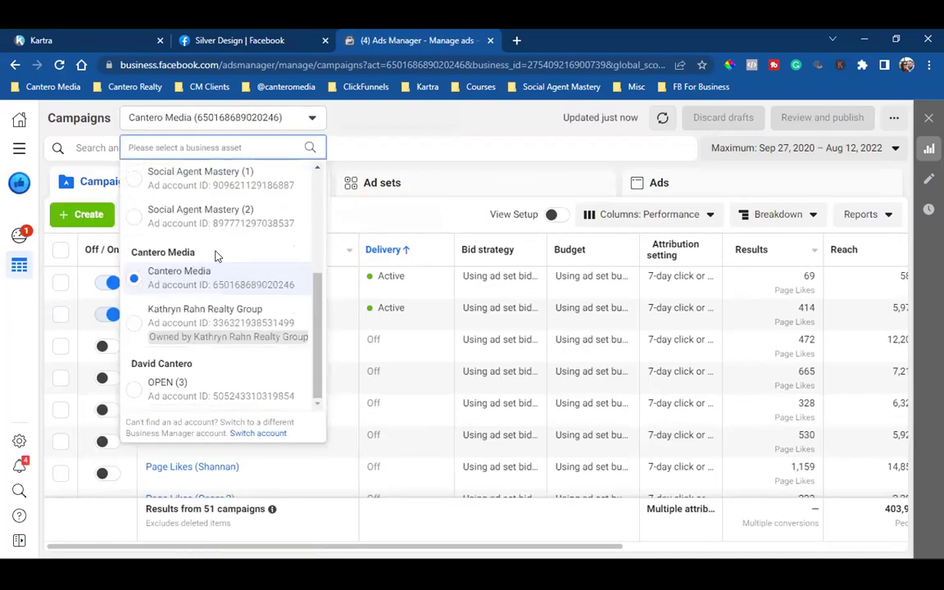
scroll(248, 310, "up", 2)
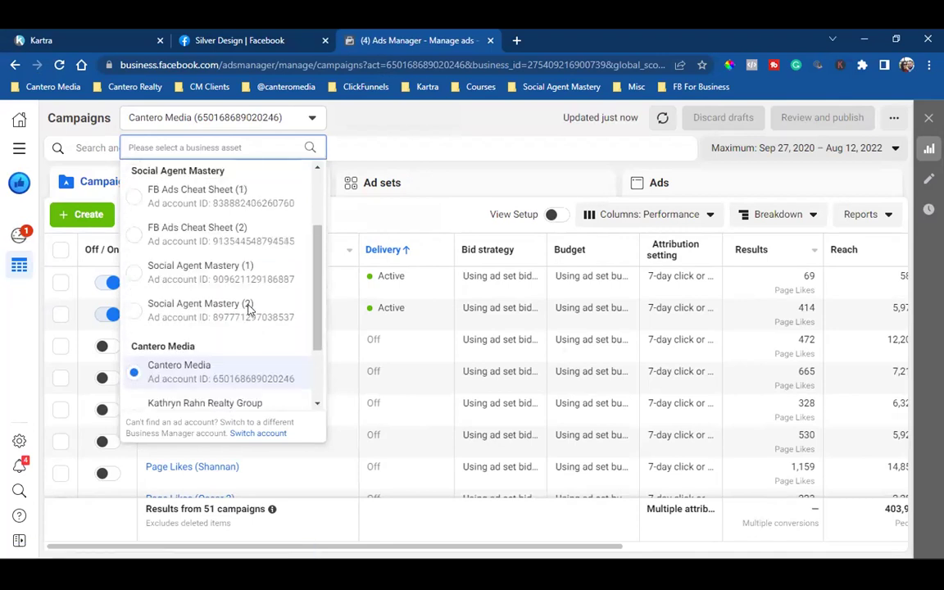
scroll(248, 309, "up", 2)
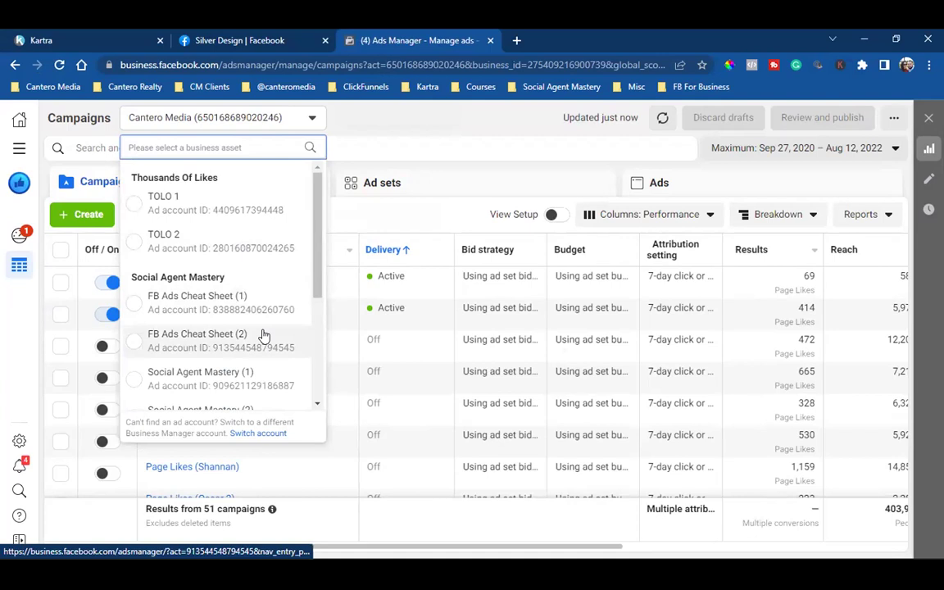
scroll(264, 336, "down", 4)
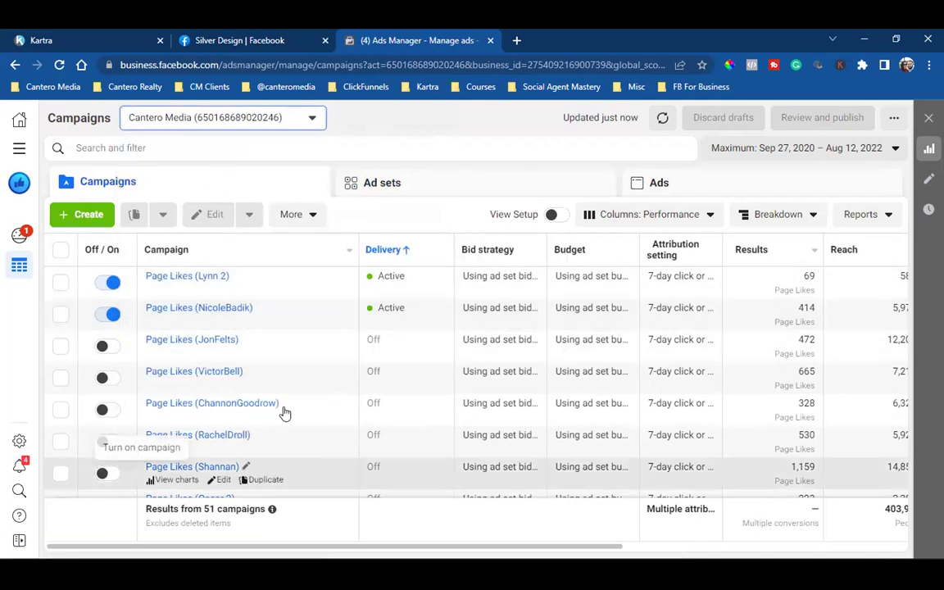
Step: Return to Business settings and check which people have access to the Silver Design Page
left_click(20, 148)
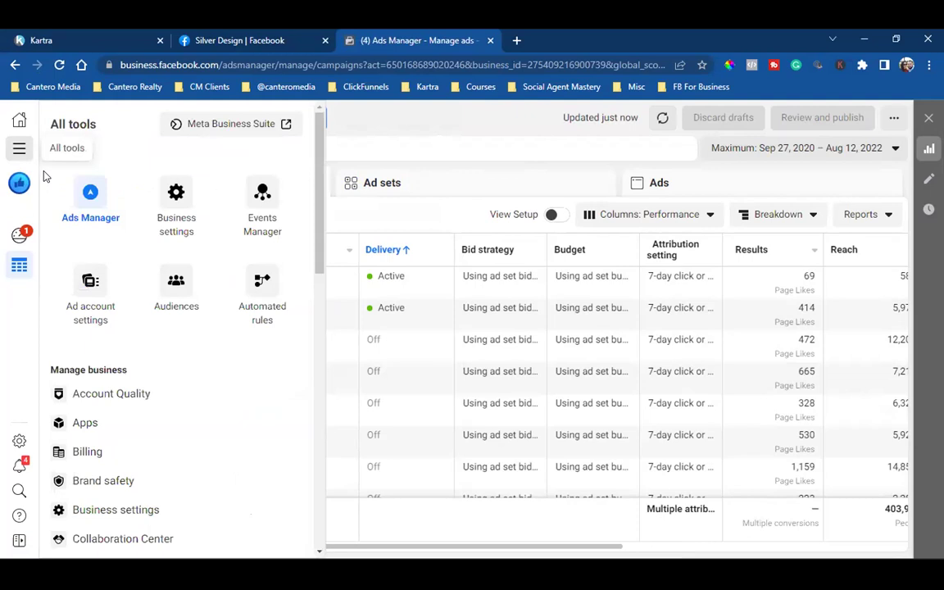
left_click(186, 200)
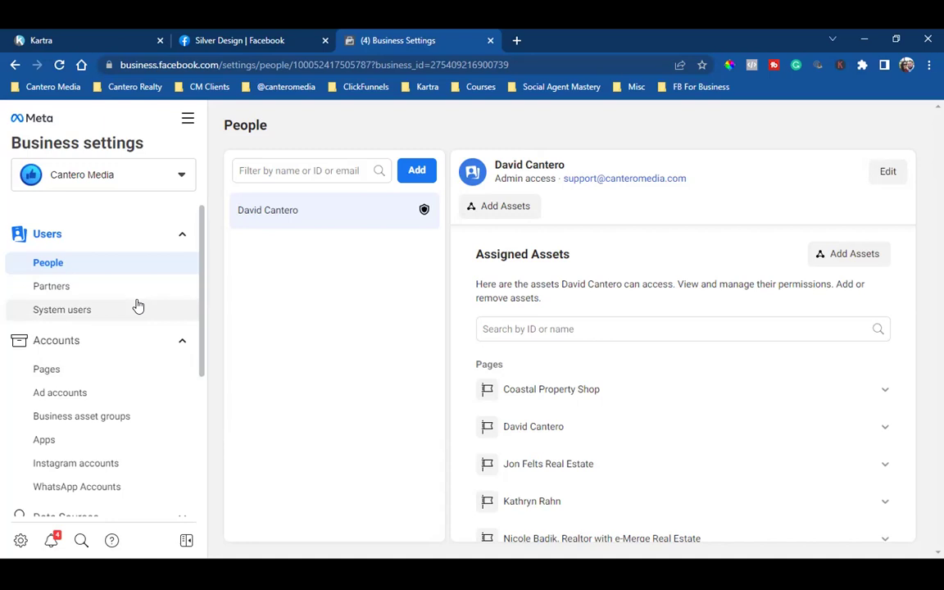
left_click(122, 375)
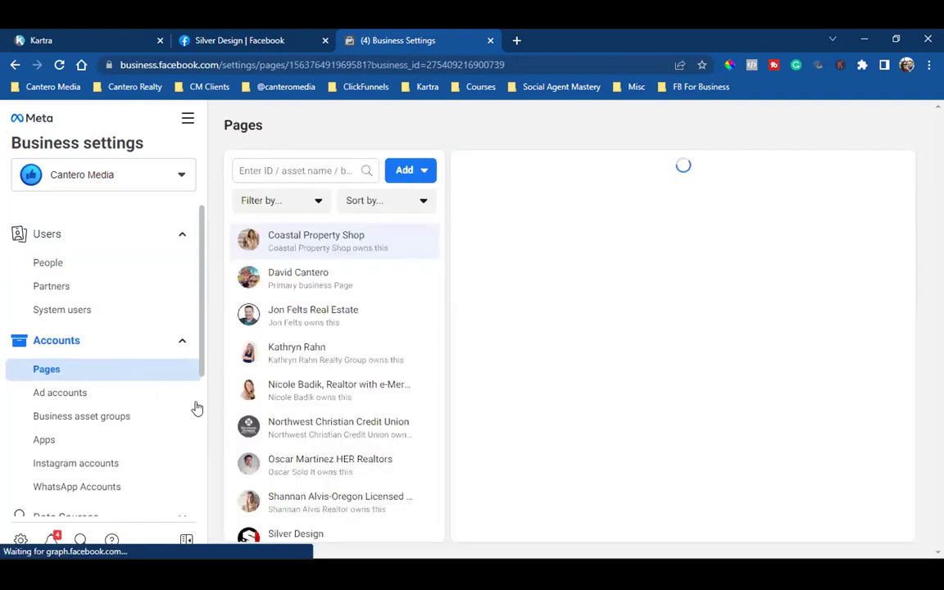
scroll(360, 426, "down", 1)
left_click(337, 483)
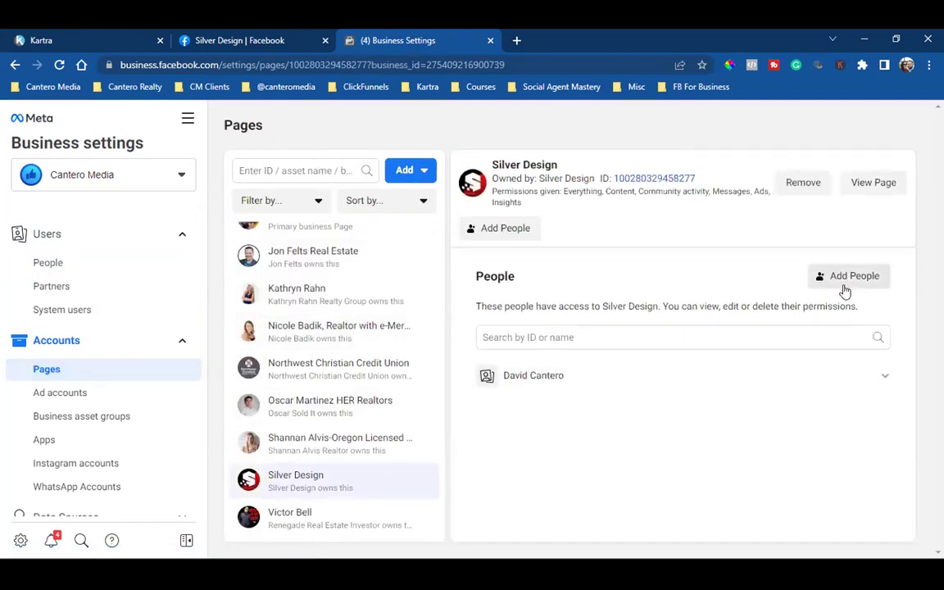
Step: Assign the listed person to Silver Design Ad Account 1 with full control through Manage Ad Account
left_click(69, 395)
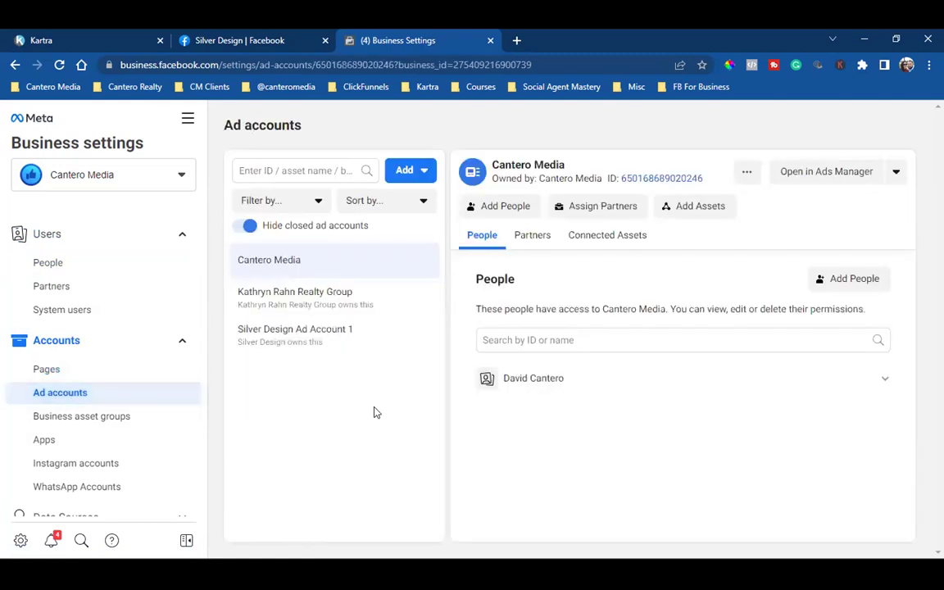
left_click(361, 347)
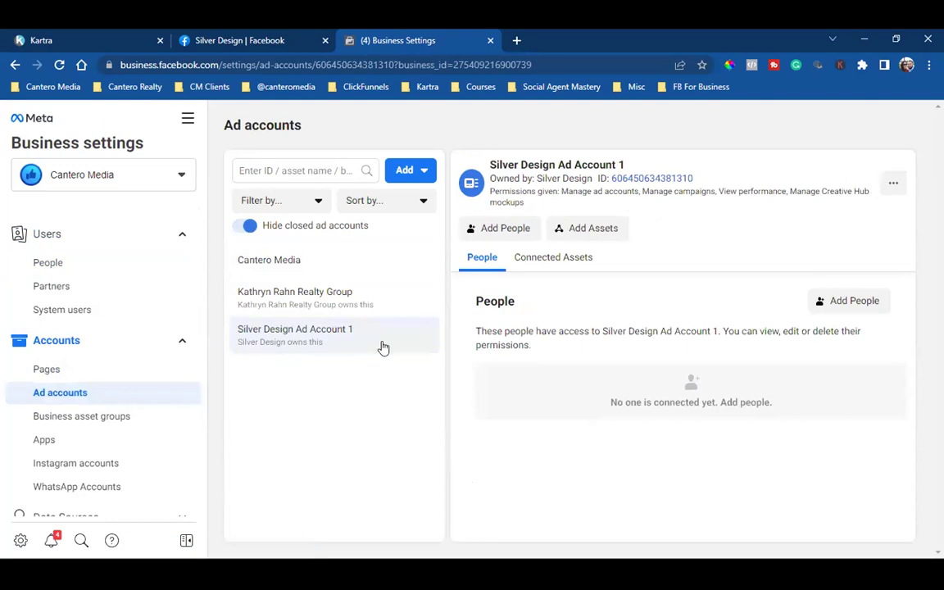
left_click(866, 304)
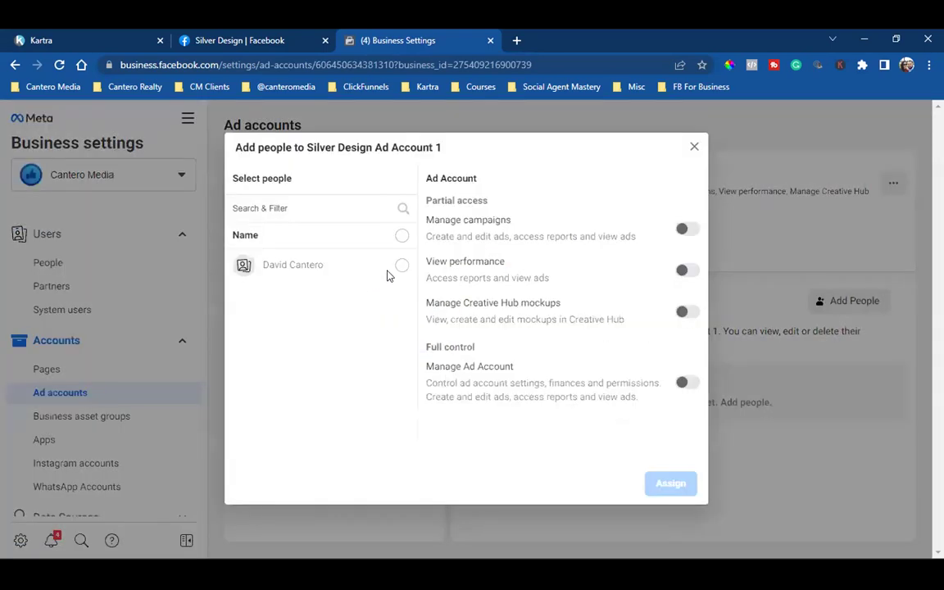
left_click(401, 264)
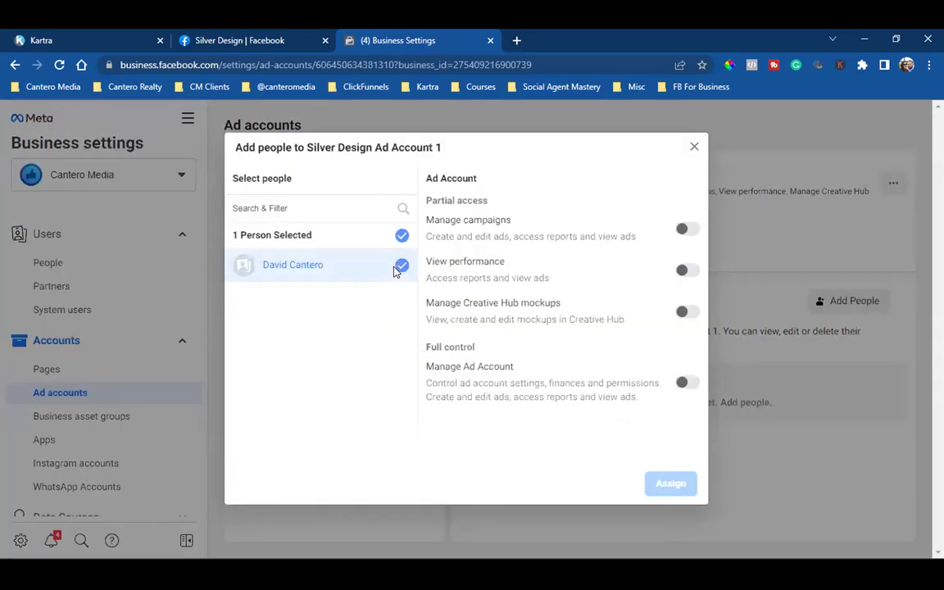
left_click(686, 383)
left_click(670, 485)
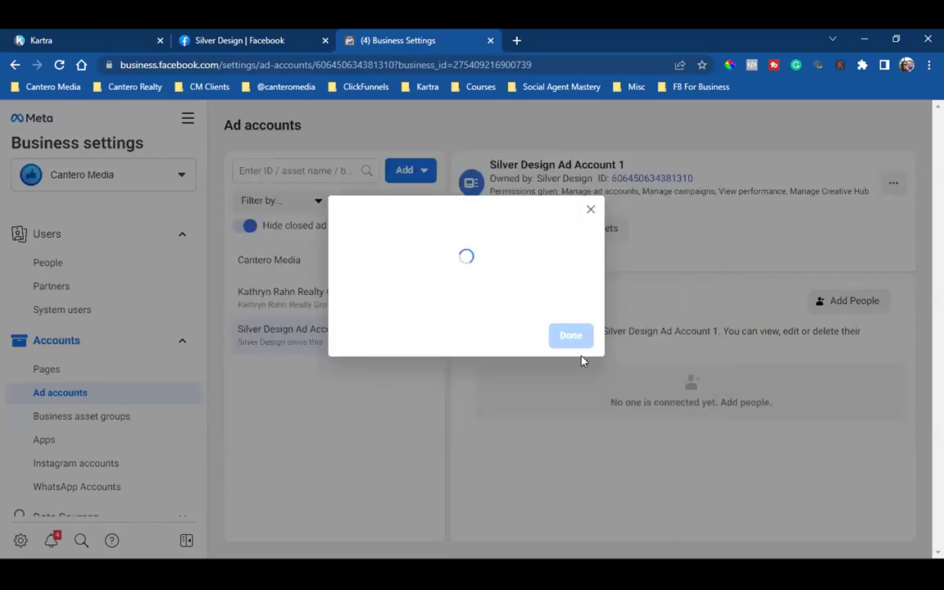
left_click(571, 327)
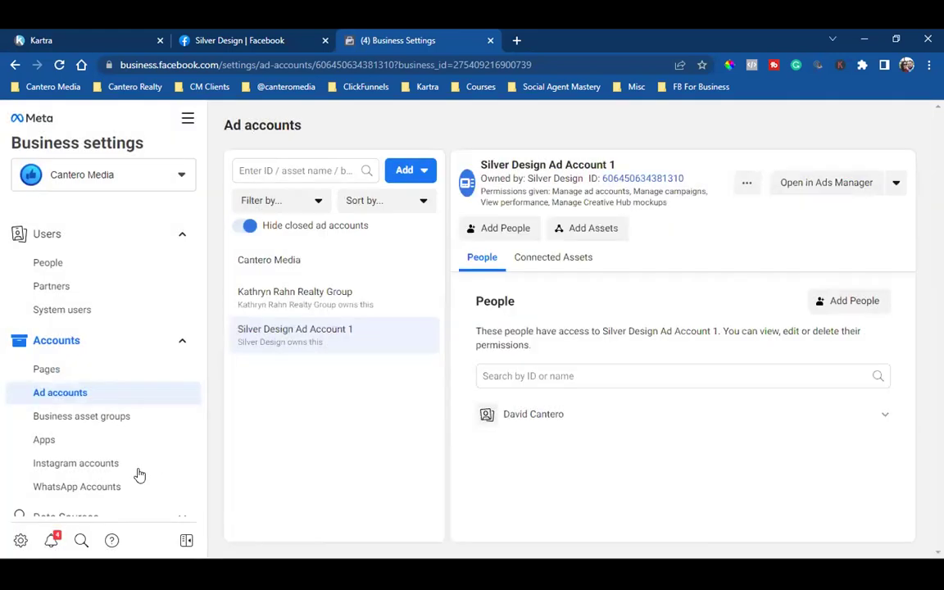
left_click(89, 464)
left_click(381, 283)
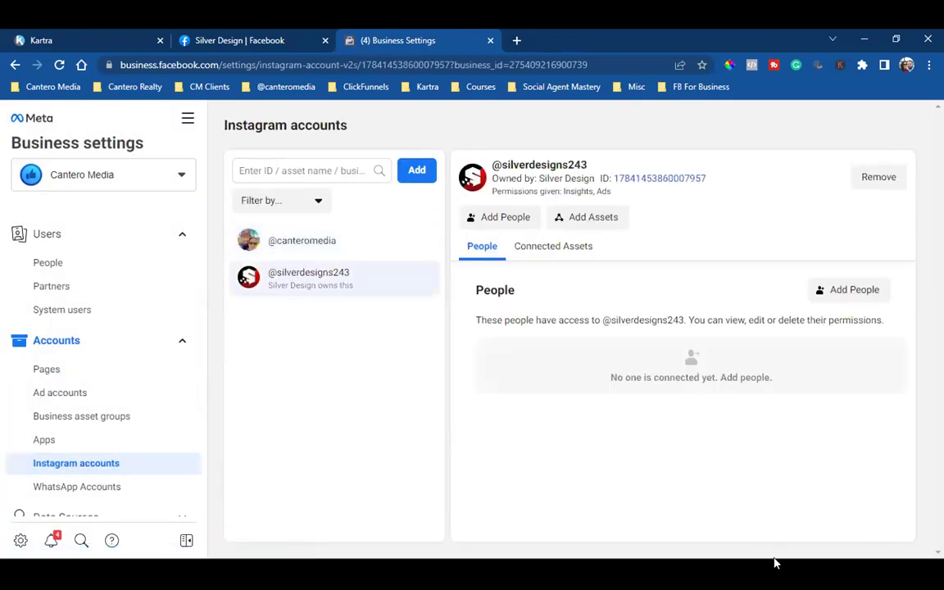
left_click(865, 295)
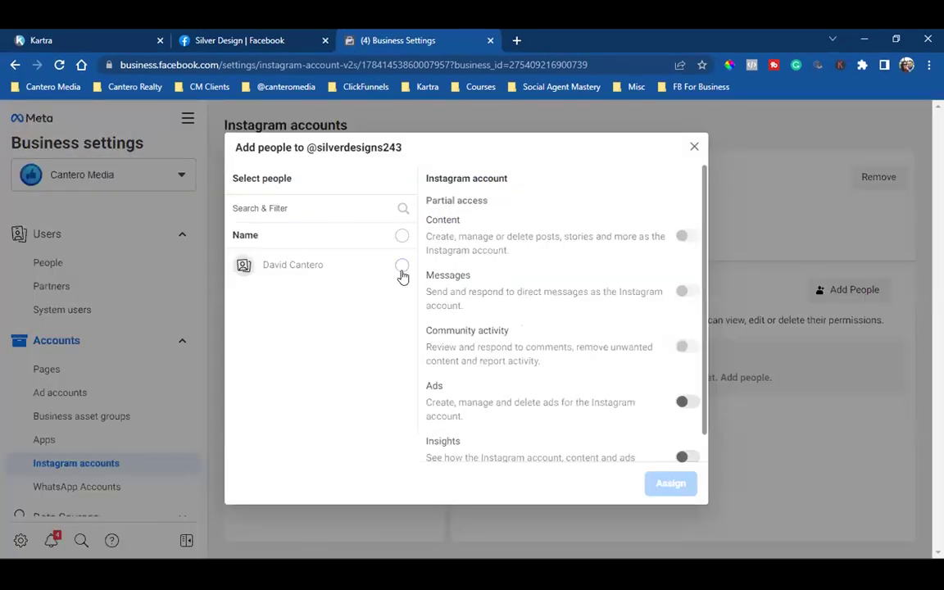
left_click(402, 266)
scroll(643, 399, "down", 1)
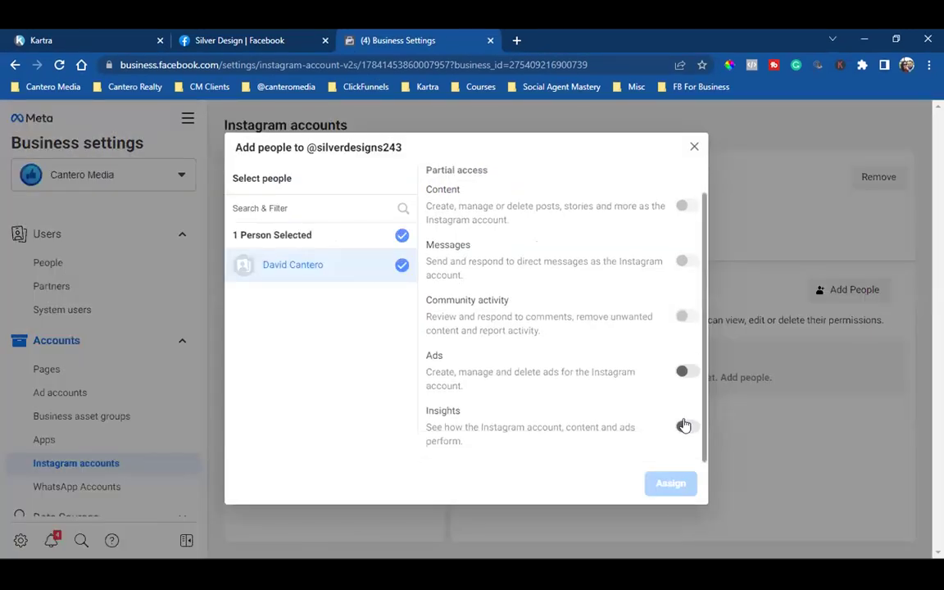
left_click(687, 370)
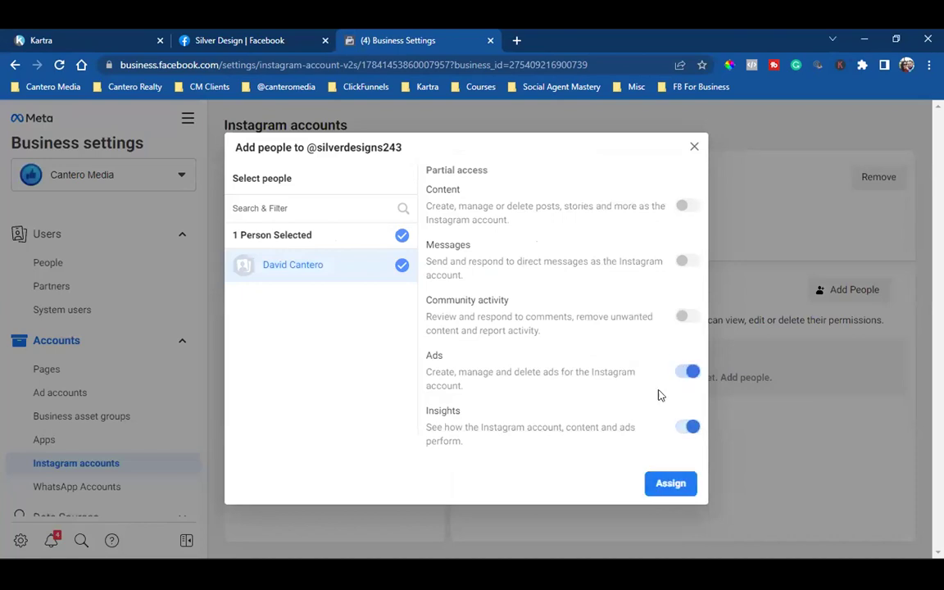
left_click(671, 483)
left_click(569, 327)
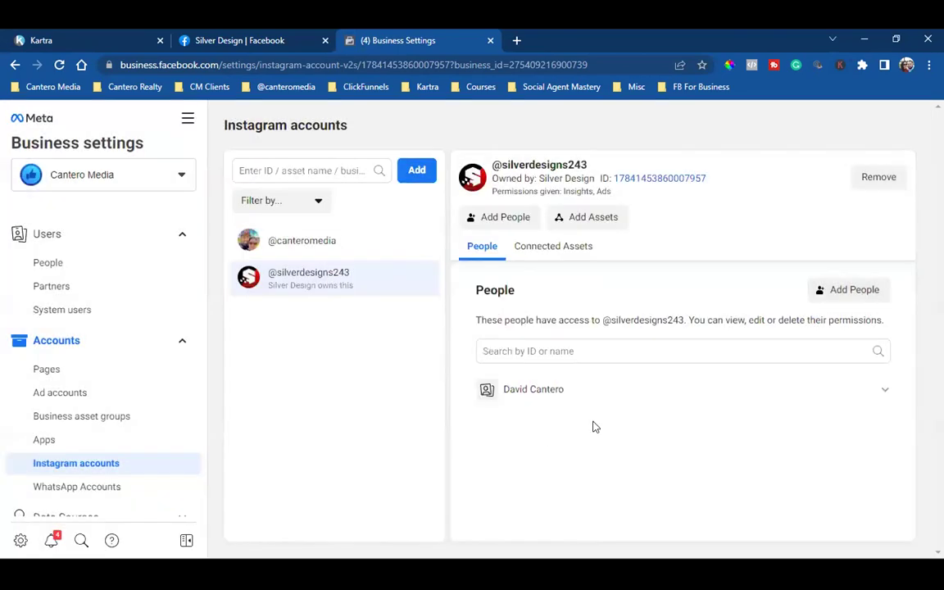
Step: Go back to Ads Manager and list the ad accounts available to Cantero Media
left_click(188, 119)
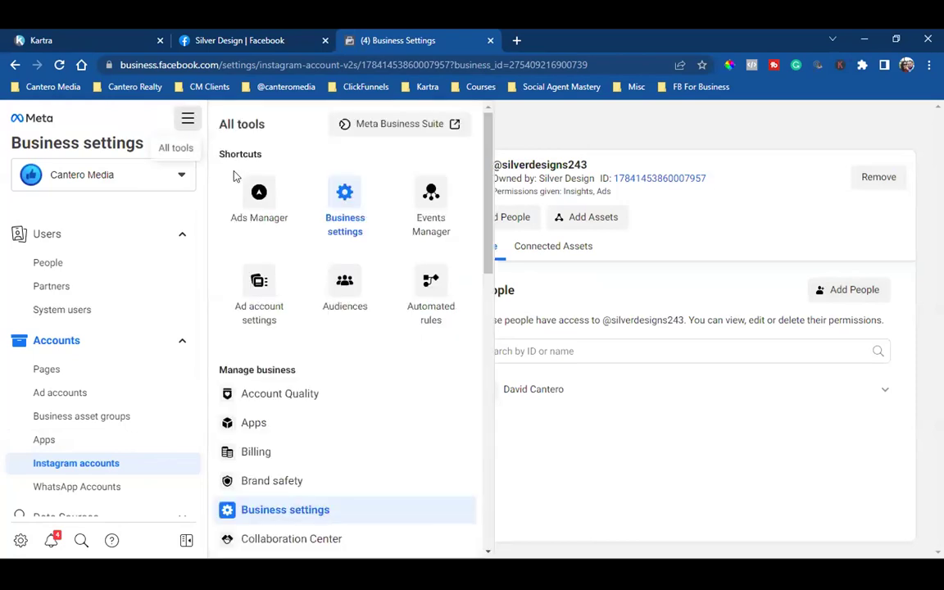
left_click(255, 202)
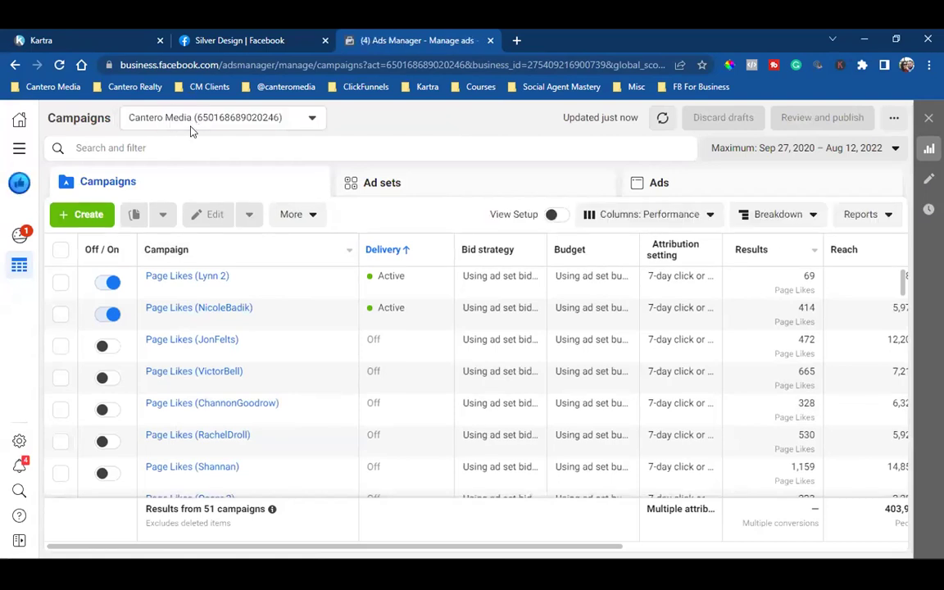
left_click(181, 121)
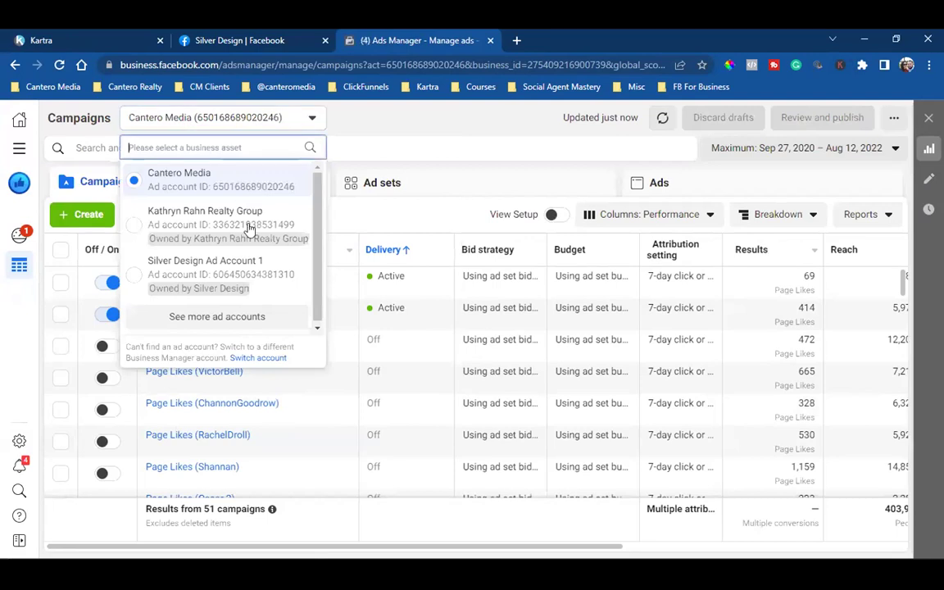
Step: Switch Ads Manager to the campaigns of Silver Design Ad Account 1
left_click(273, 275)
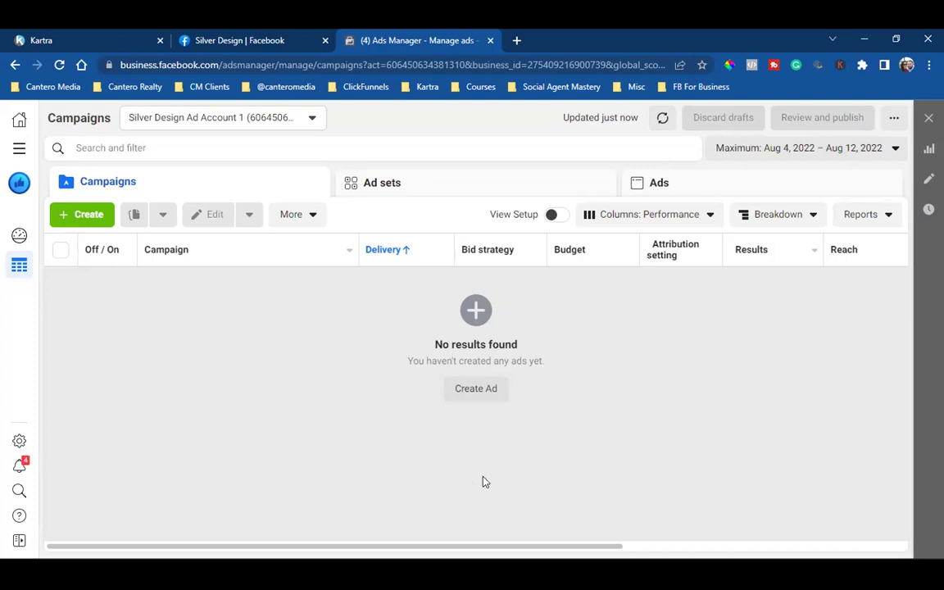
Step: Return to Cantero Media's Business settings and open the Silver Design entry in its list of partners
left_click(19, 147)
left_click(176, 195)
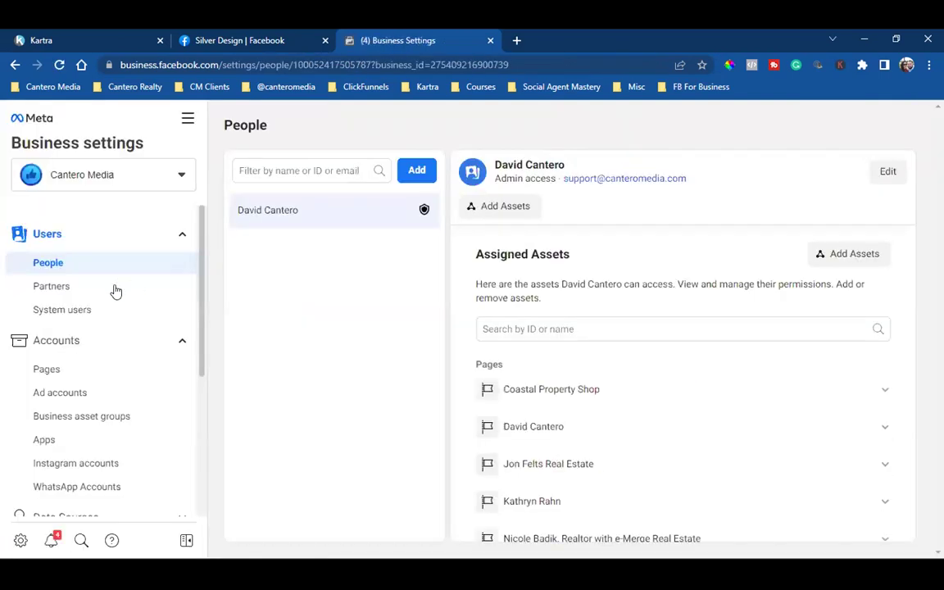
left_click(115, 289)
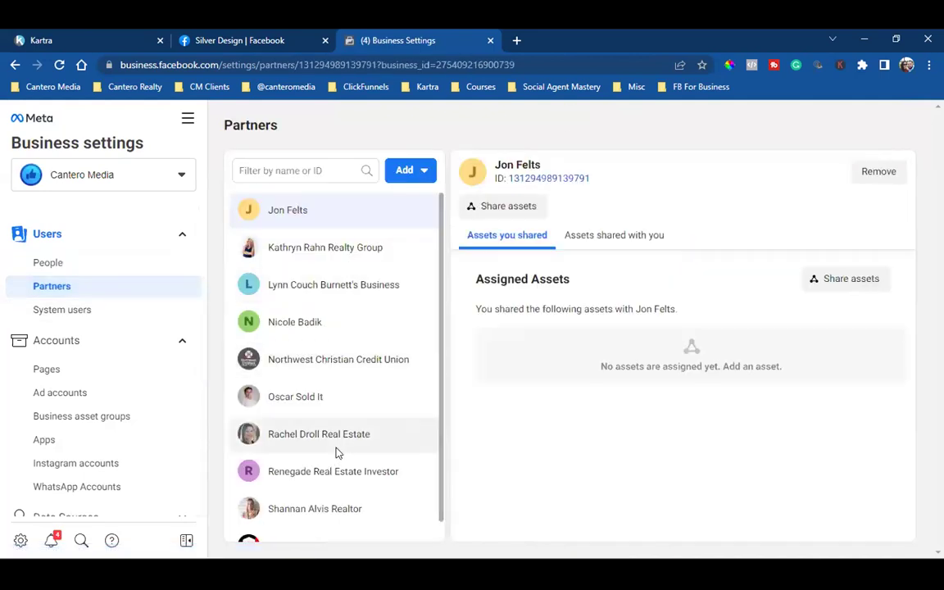
scroll(344, 483, "down", 1)
left_click(352, 513)
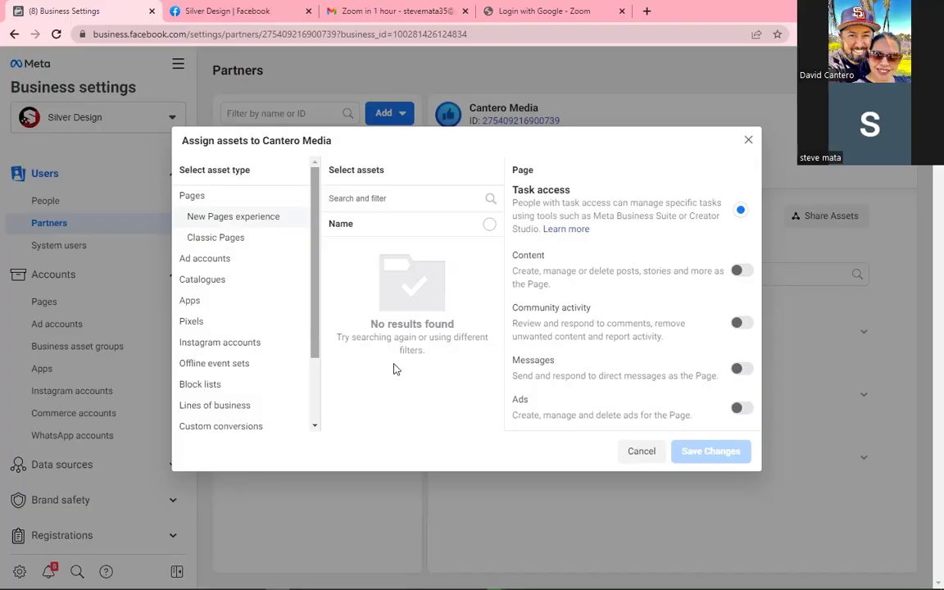
Step: In Silver Design's Business settings, dismiss the asset assignment for Cantero Media and remove Cantero Media as a partner
key("Escape")
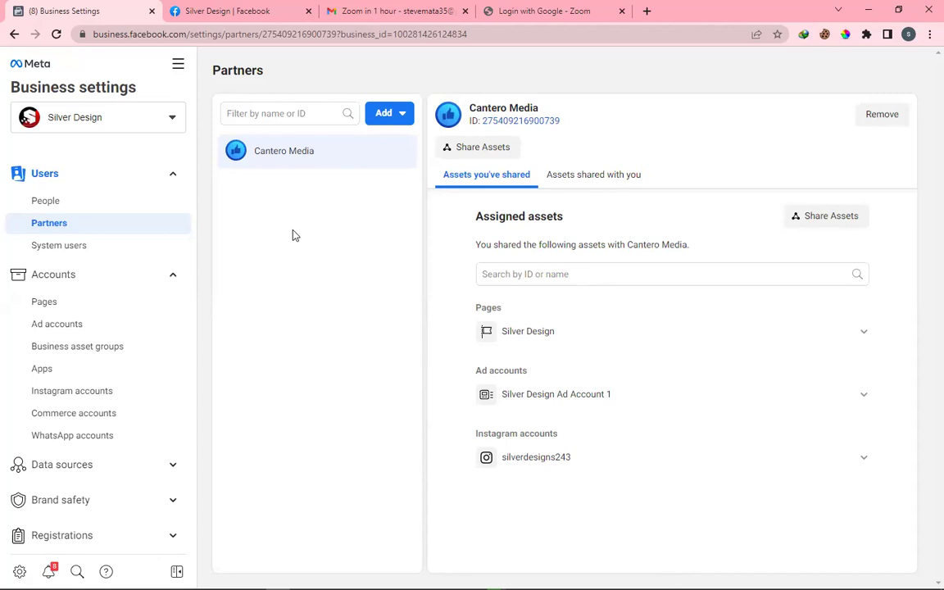
left_click(878, 116)
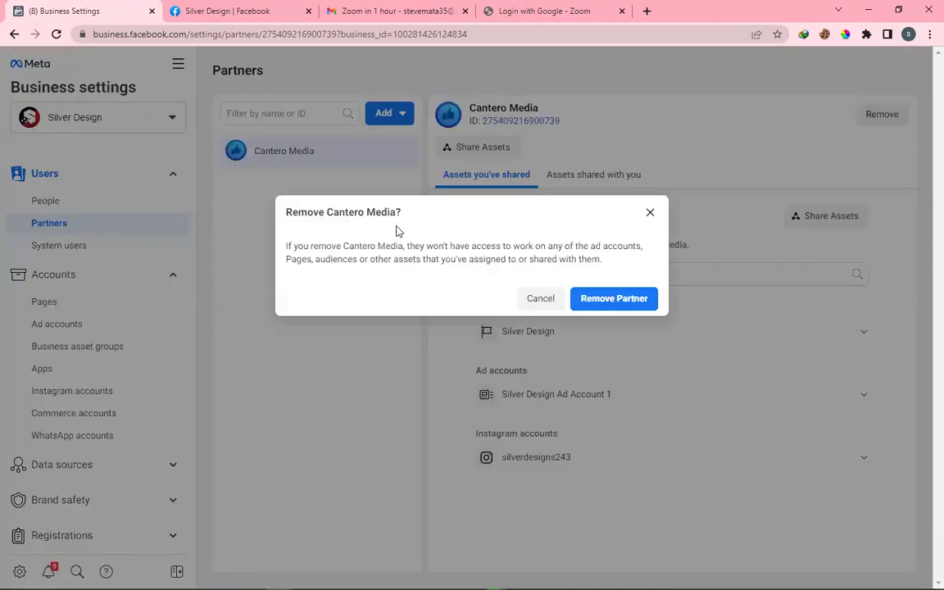
left_click(596, 302)
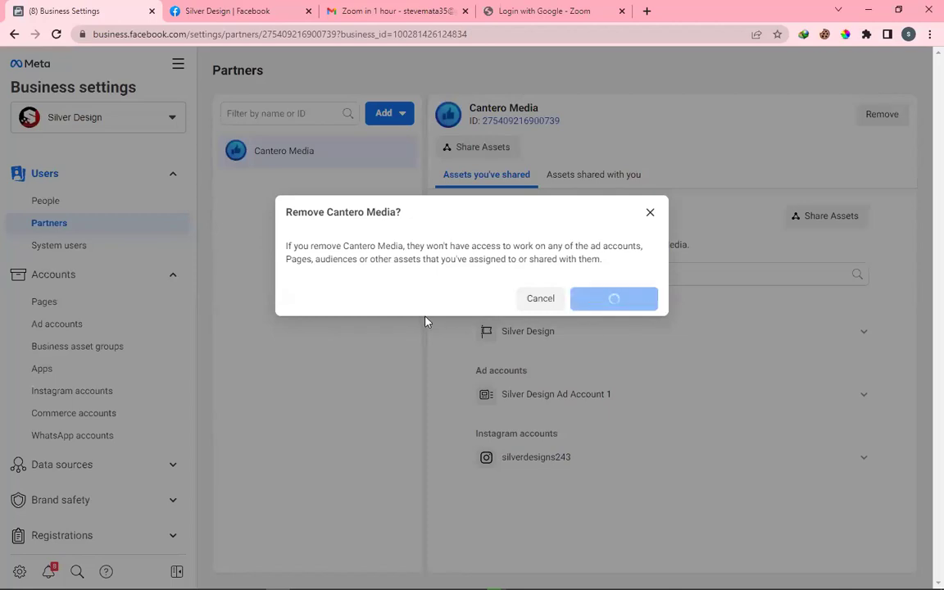